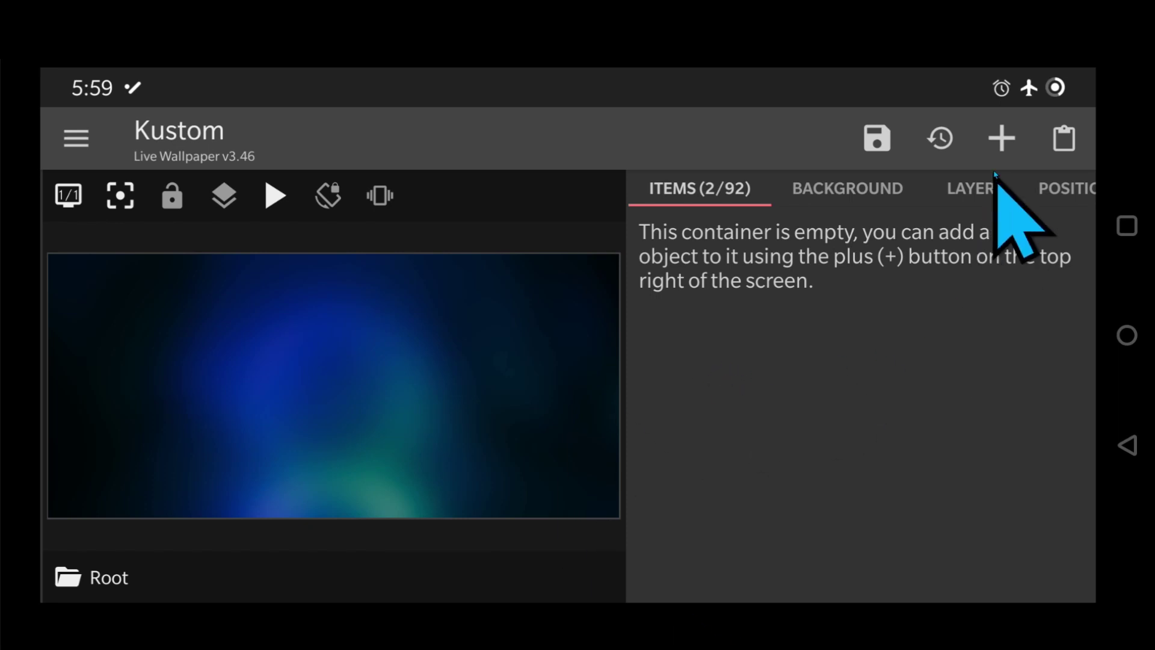
# Step: Add an Overlap Group to the wallpaper and anchor it at Center
pyautogui.click(1001, 138)
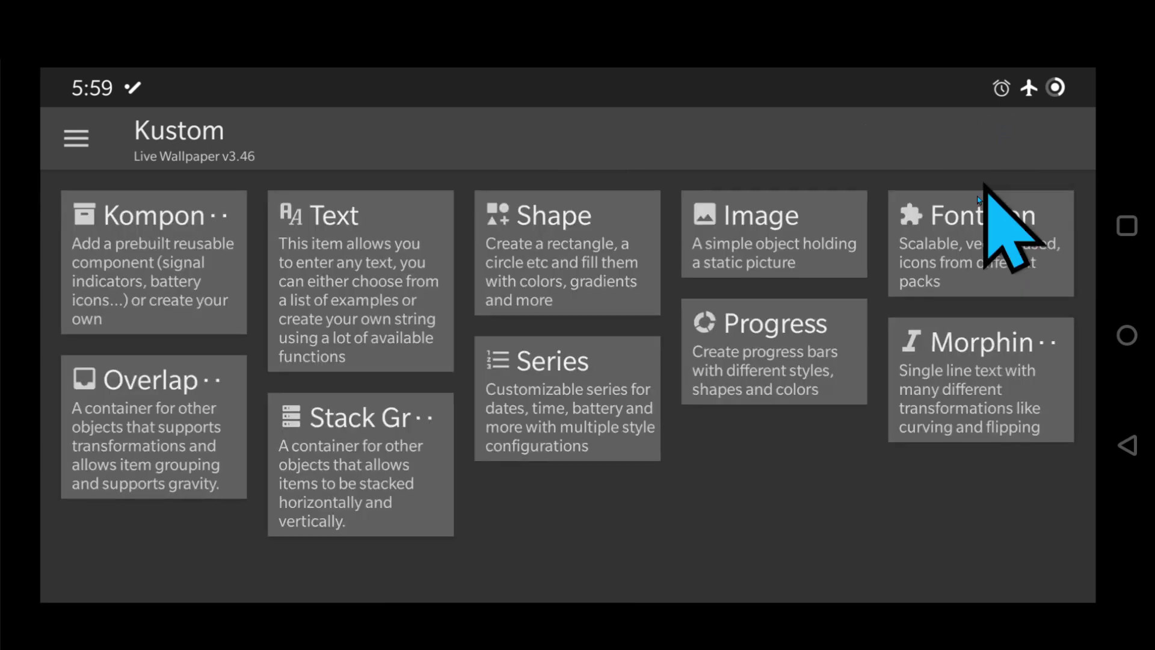
pyautogui.click(137, 406)
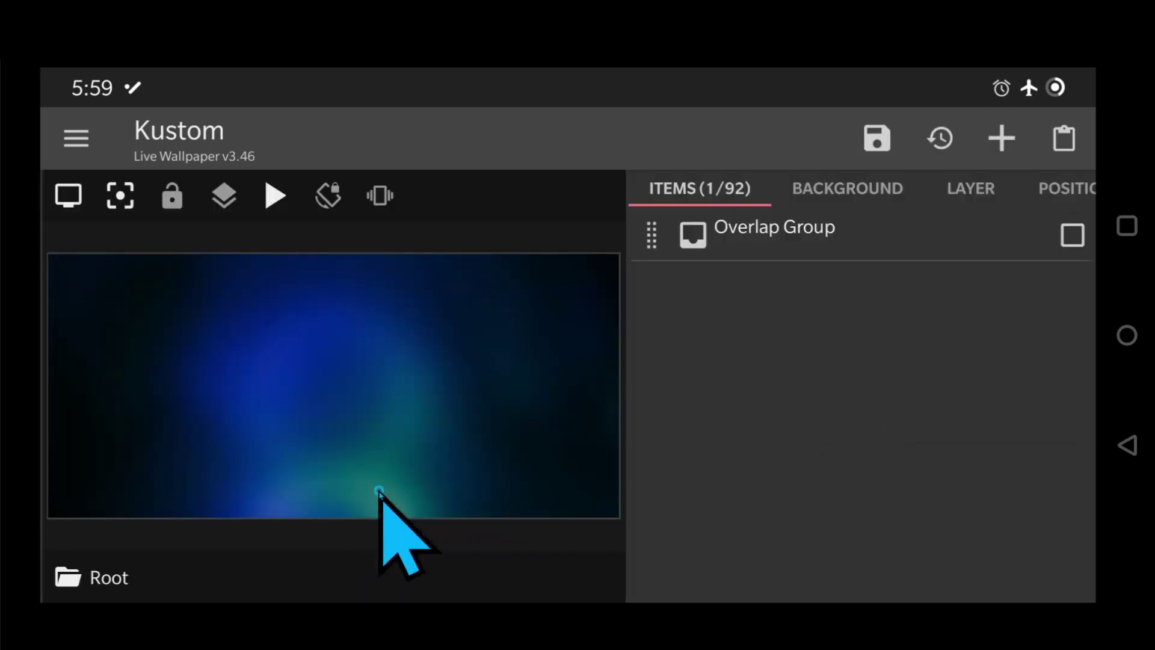
pyautogui.click(828, 249)
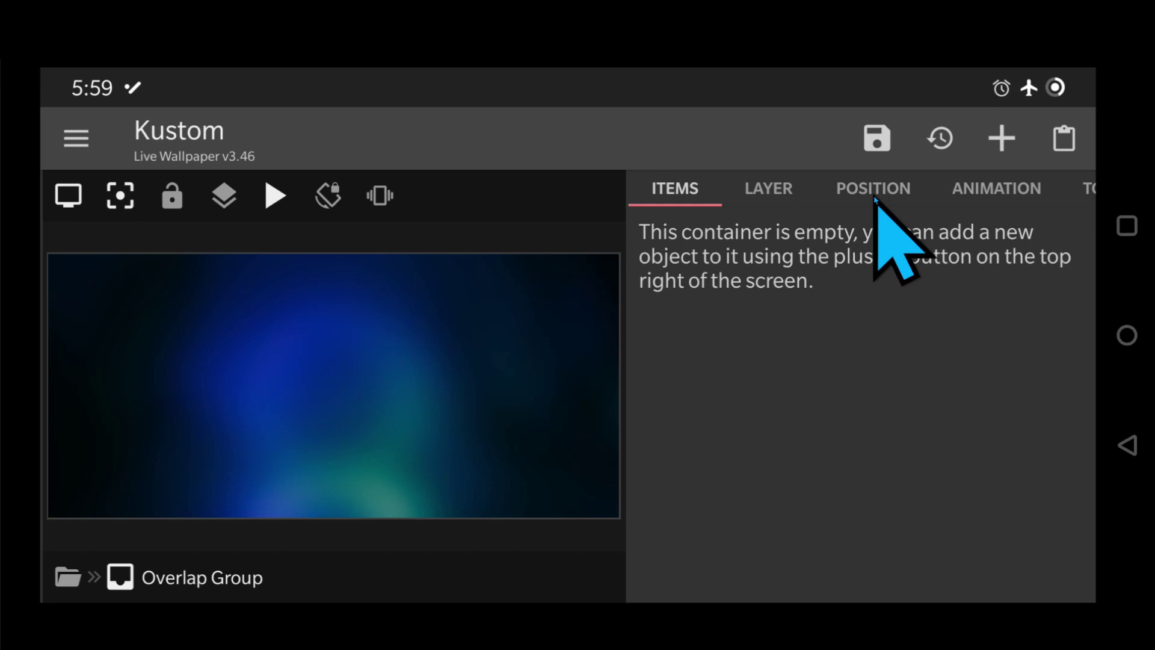
pyautogui.click(871, 205)
pyautogui.click(837, 235)
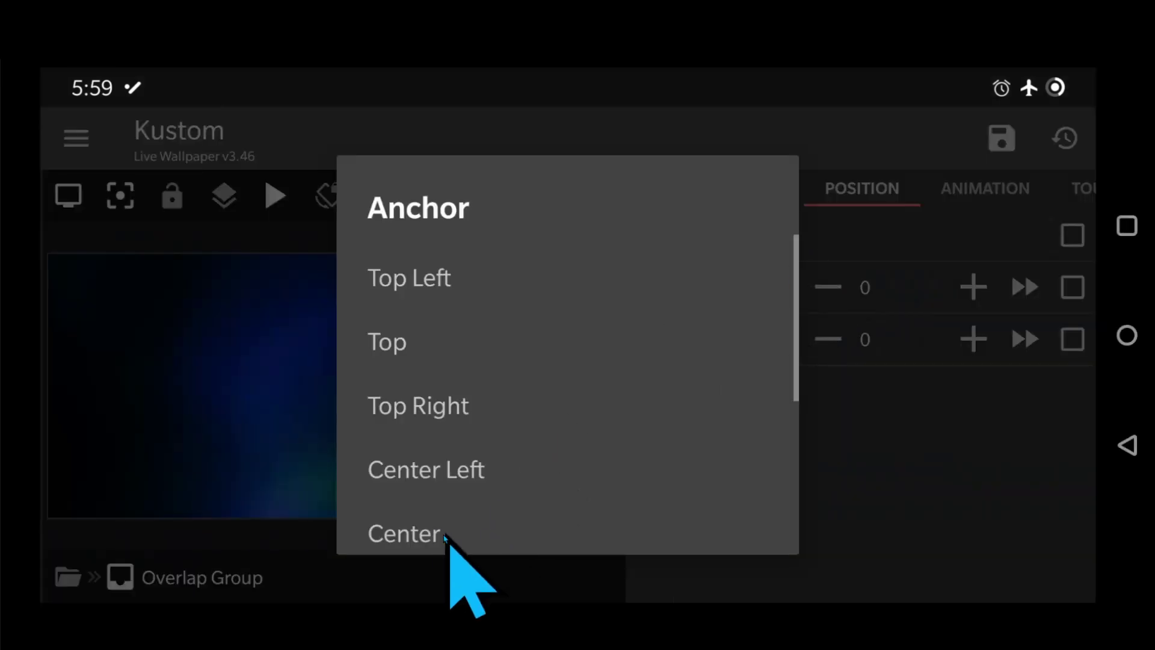
pyautogui.click(573, 529)
pyautogui.click(656, 194)
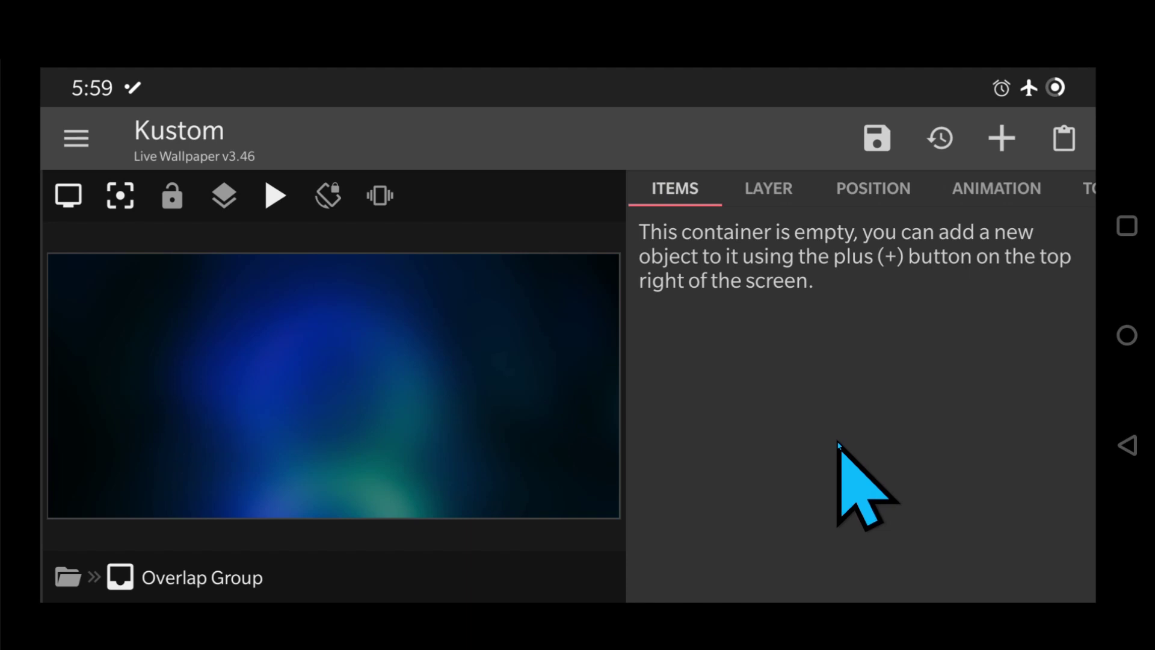
pyautogui.click(1002, 142)
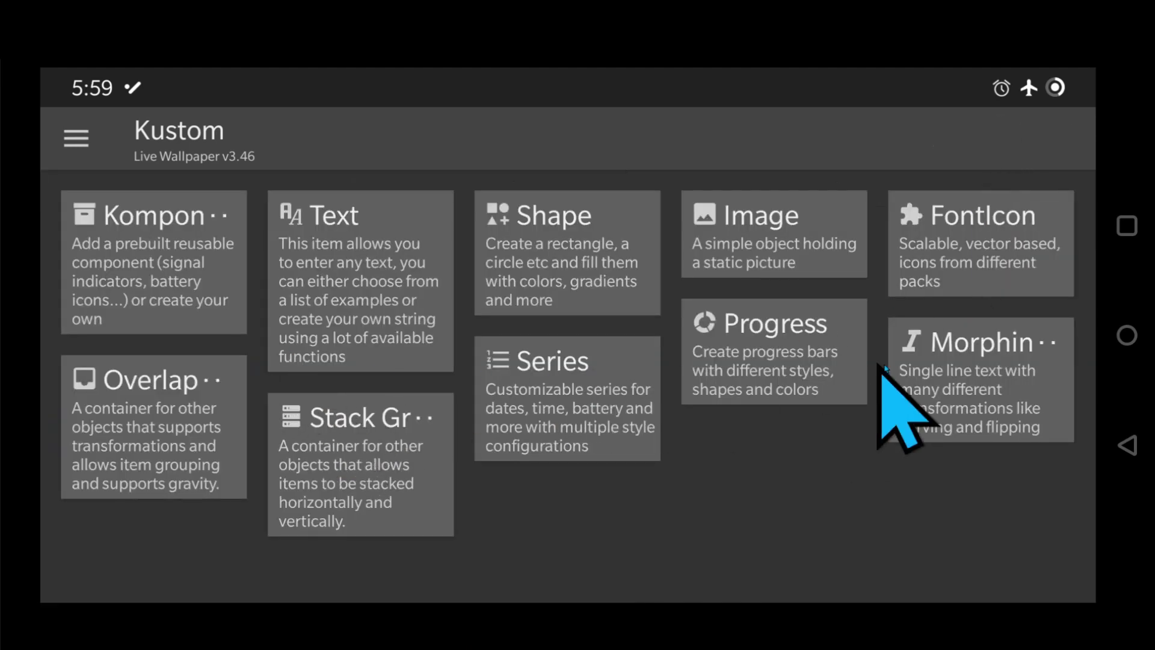
# Step: Add a Morphing Text item to the group and rename it 'Main Text'
pyautogui.click(963, 367)
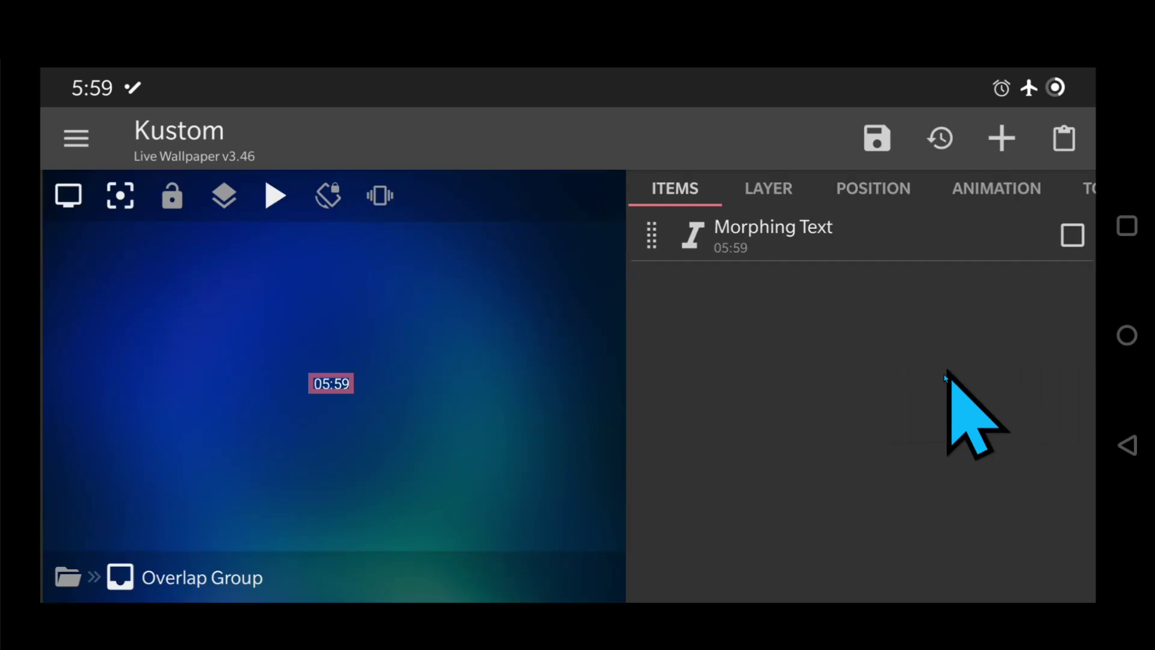
pyautogui.click(1072, 235)
pyautogui.click(825, 136)
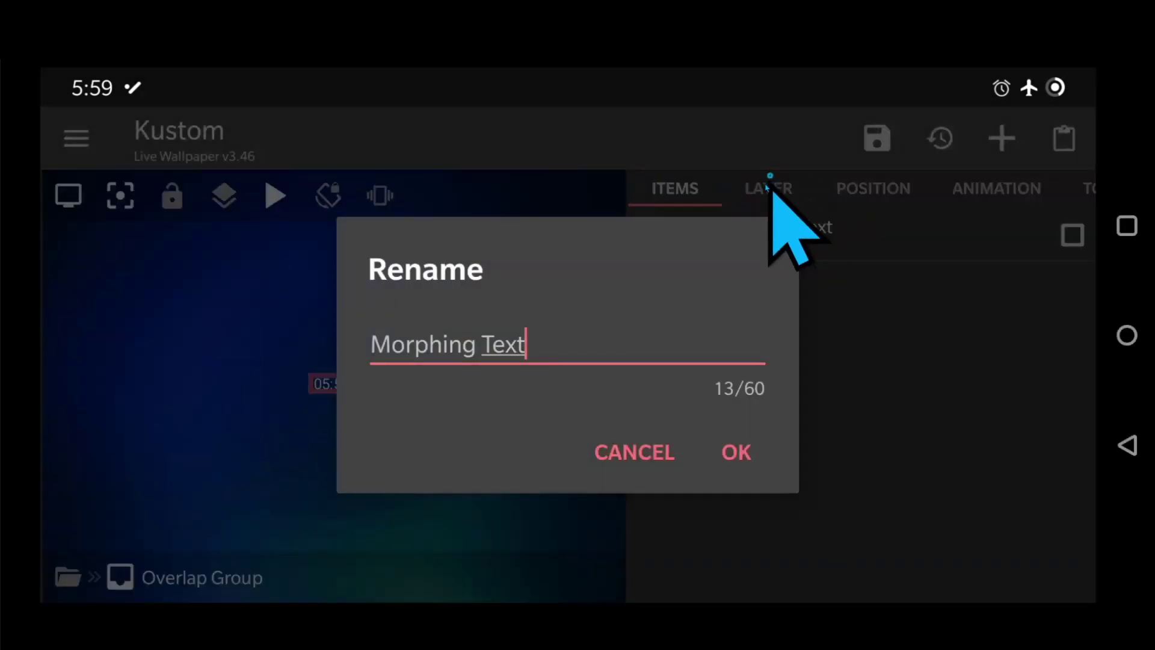
pyautogui.click(581, 341)
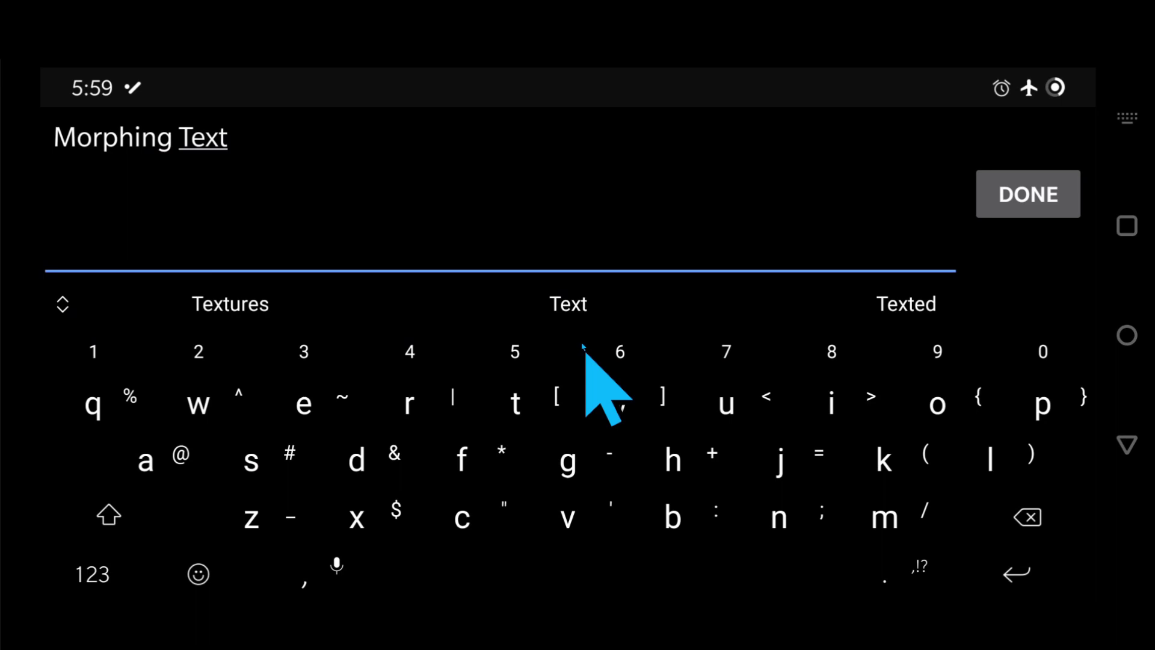
pyautogui.press('BackSpace')
pyautogui.press('BackSpace')
pyautogui.press('BackSpace')
pyautogui.press('BackSpace')
pyautogui.press('BackSpace')
pyautogui.press('BackSpace')
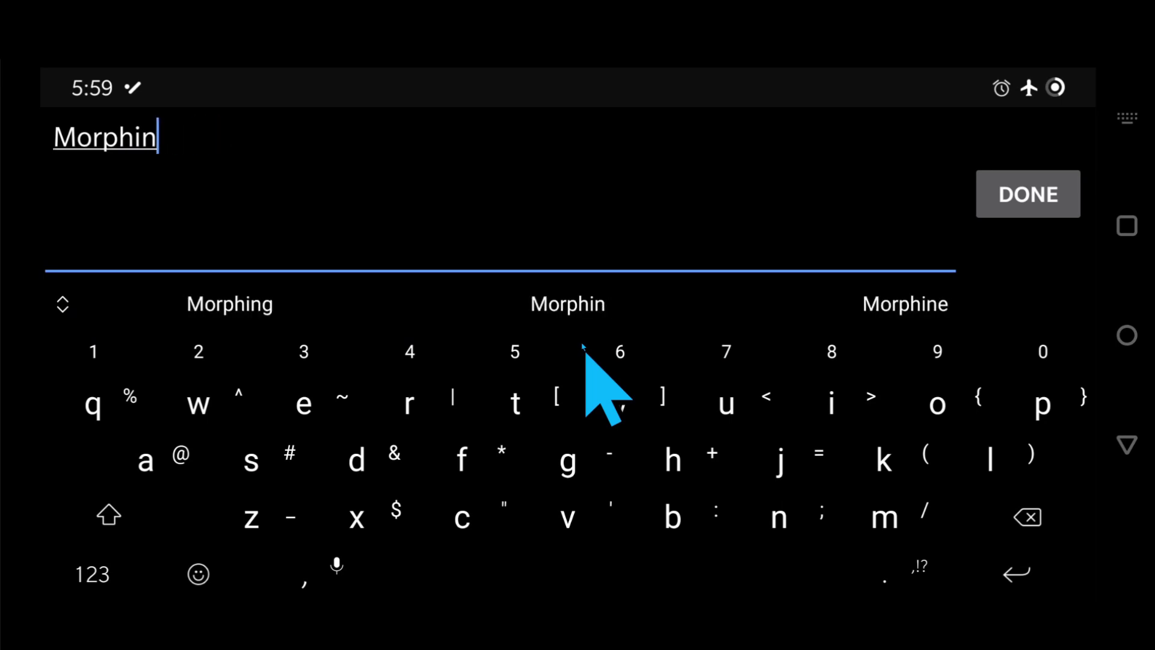
pyautogui.press('BackSpace')
pyautogui.press('BackSpace')
pyautogui.press('BackSpace')
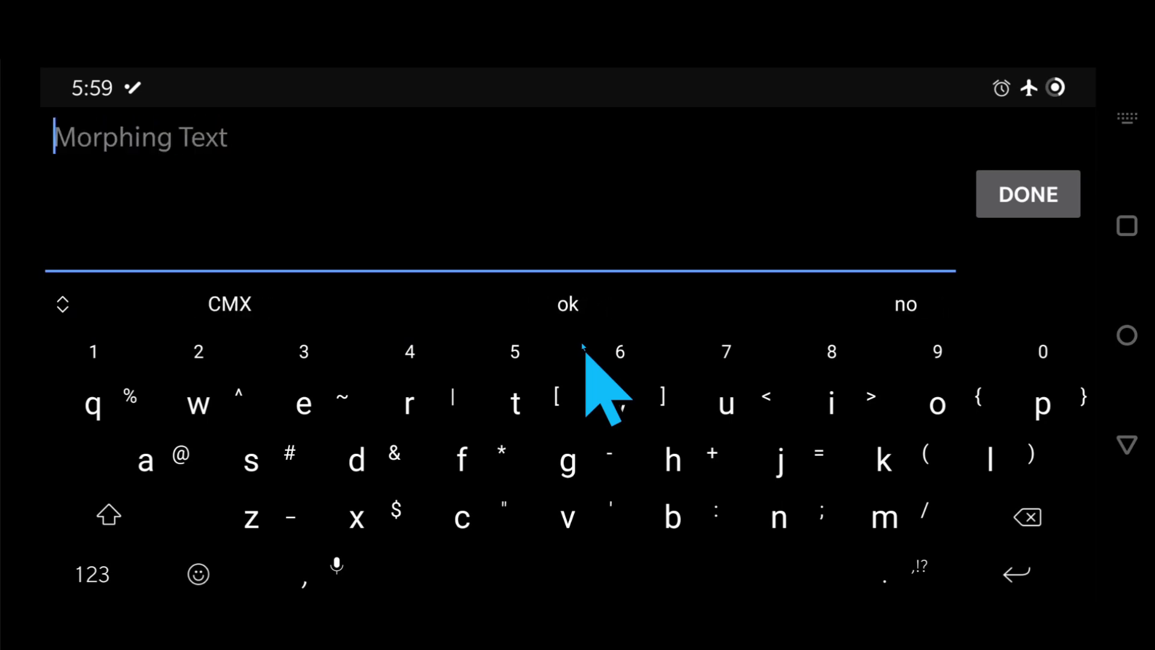
pyautogui.write('Main Text')
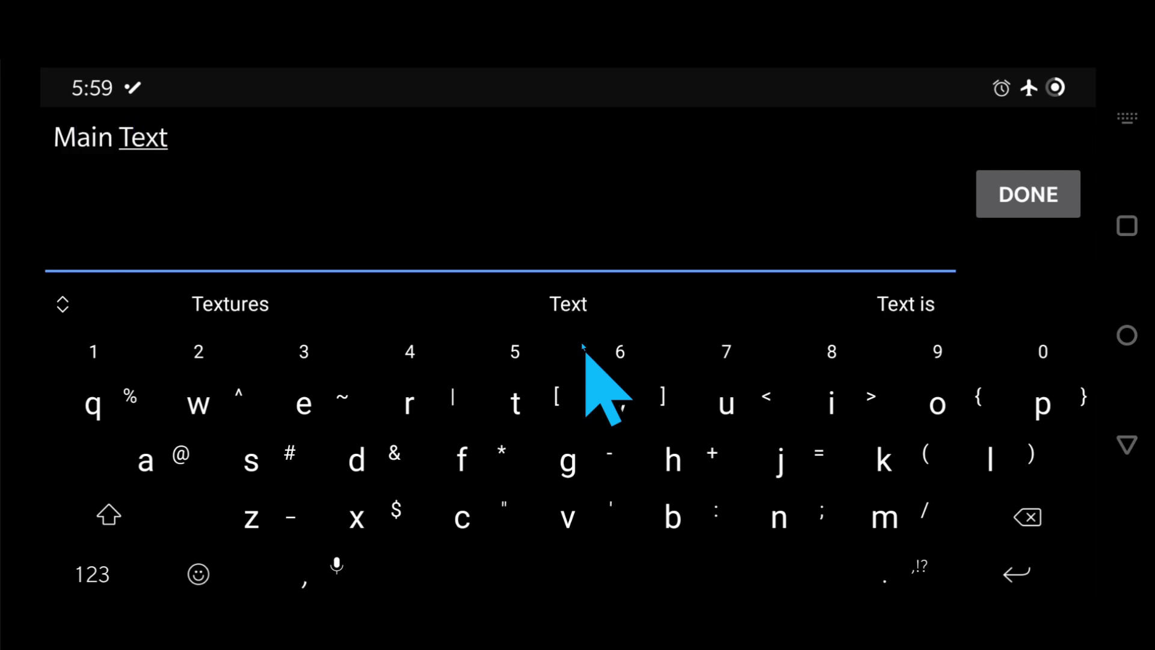
pyautogui.click(1014, 201)
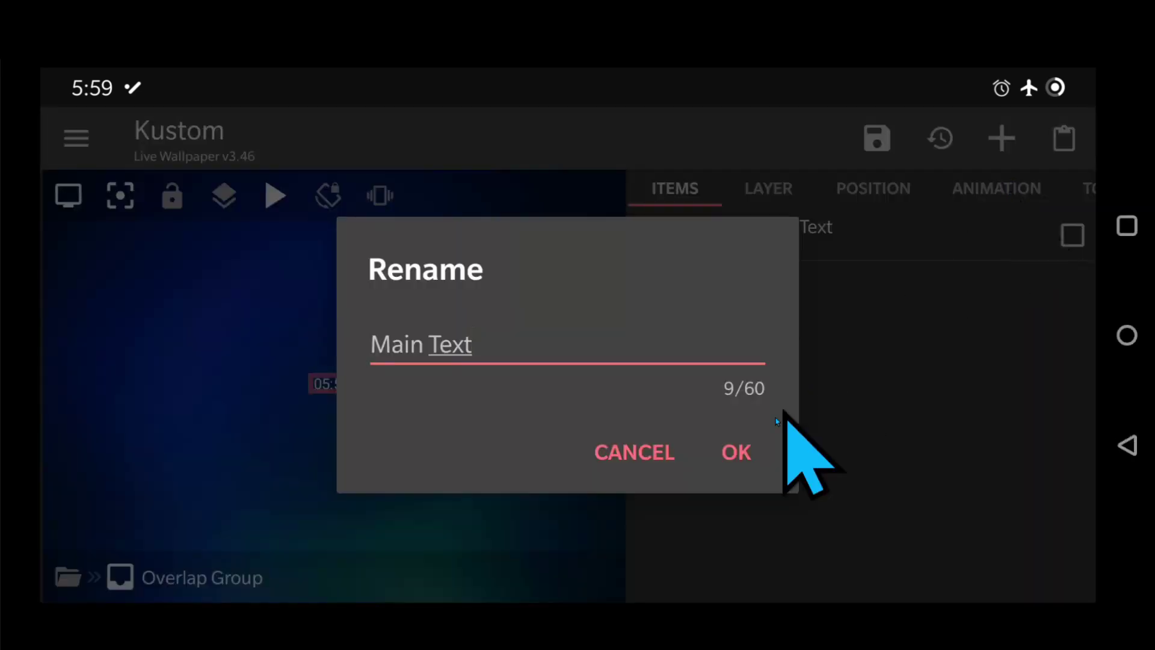
pyautogui.click(739, 456)
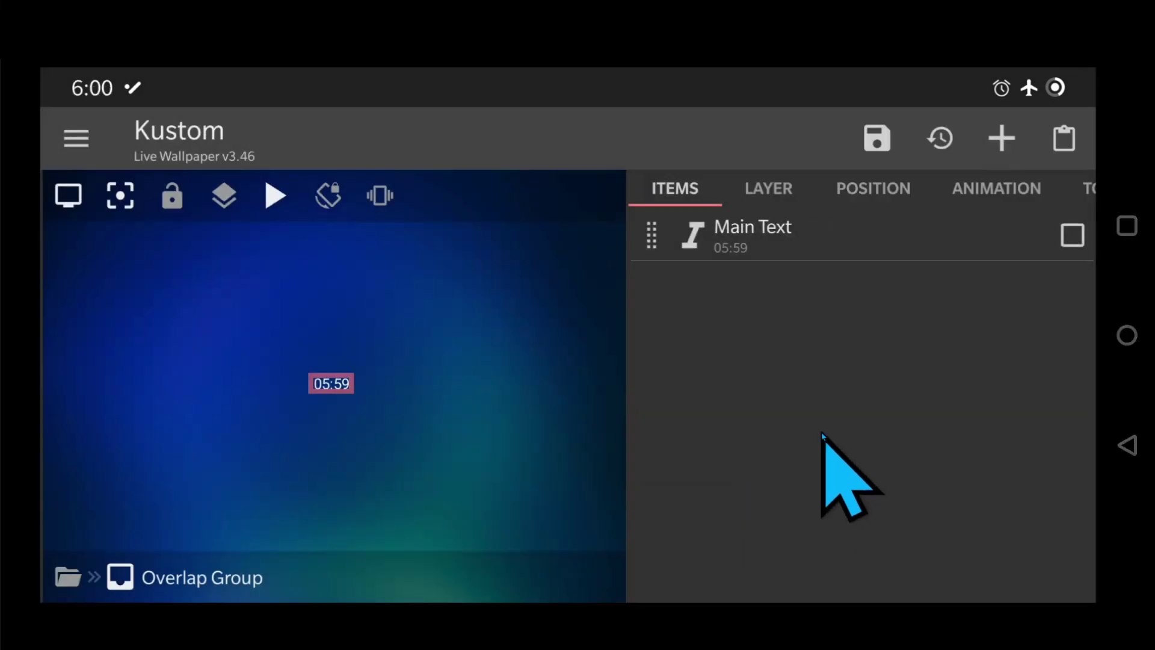
# Step: Change Main Text's text formula to REFLECT
pyautogui.click(812, 237)
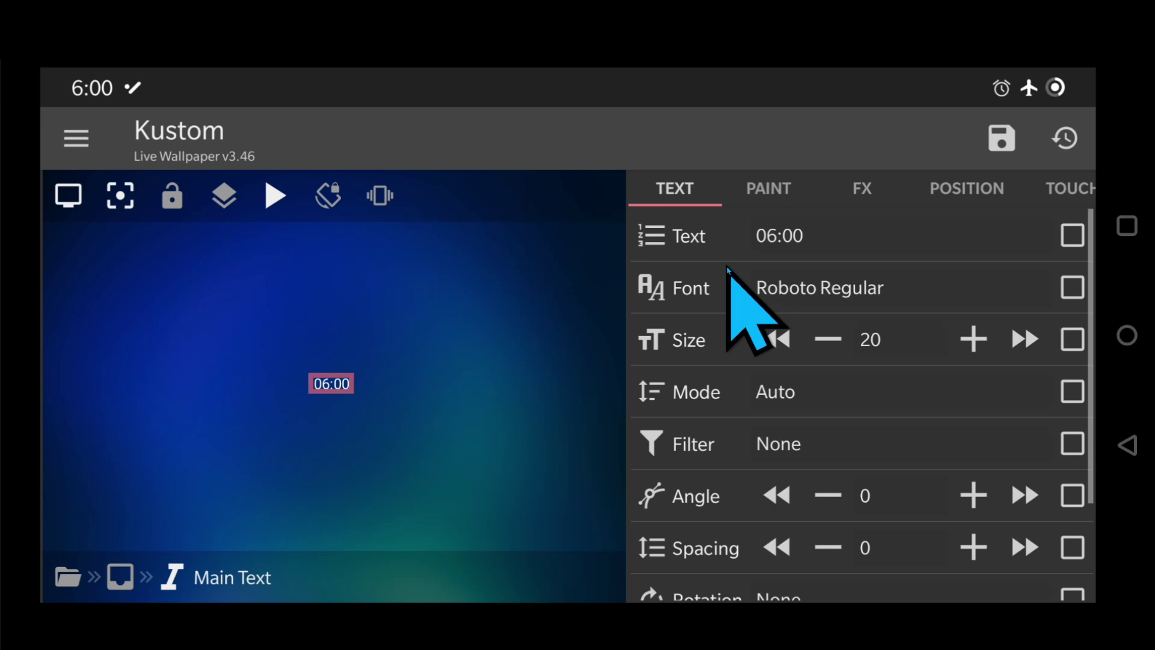
pyautogui.click(820, 227)
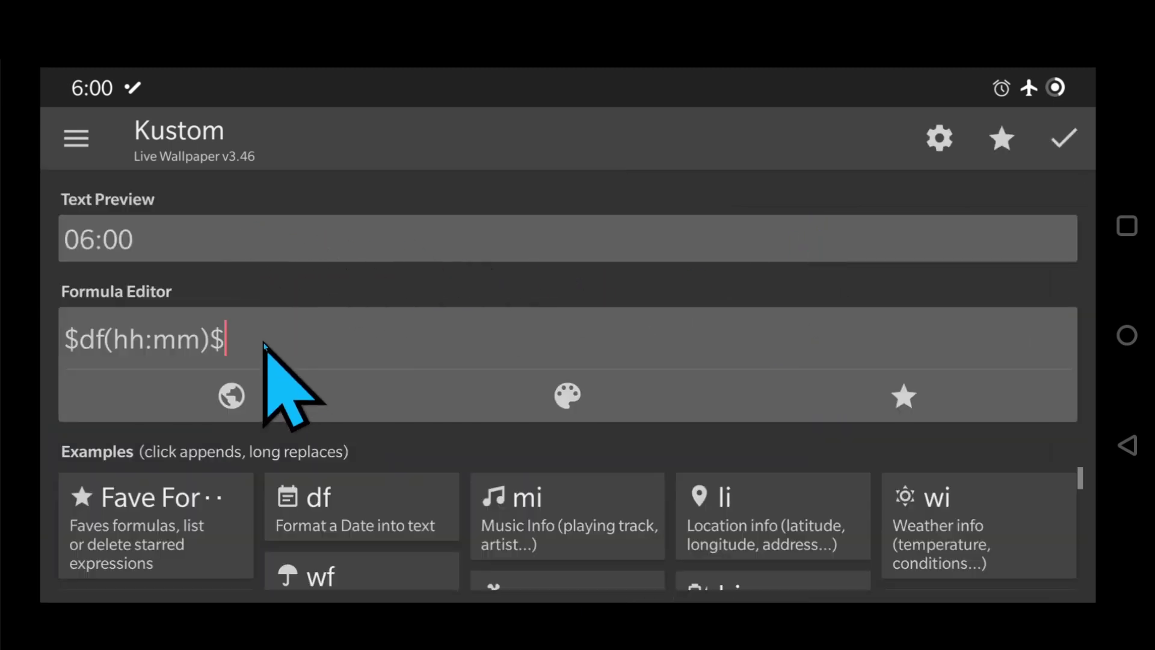
pyautogui.click(347, 341)
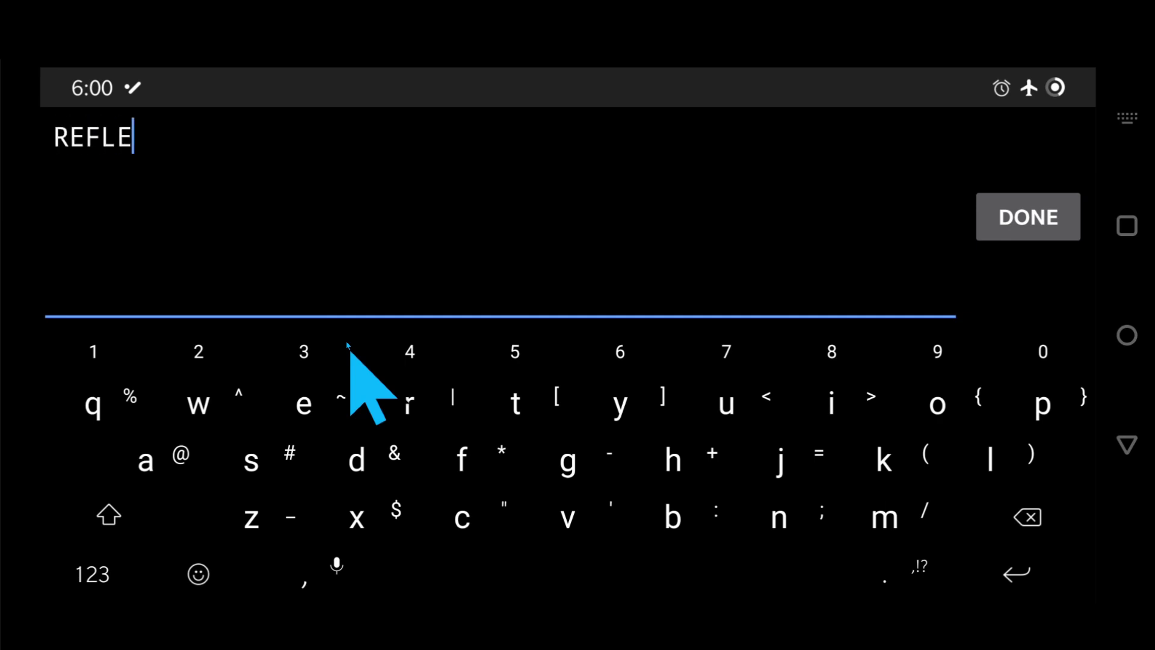
pyautogui.click(1017, 220)
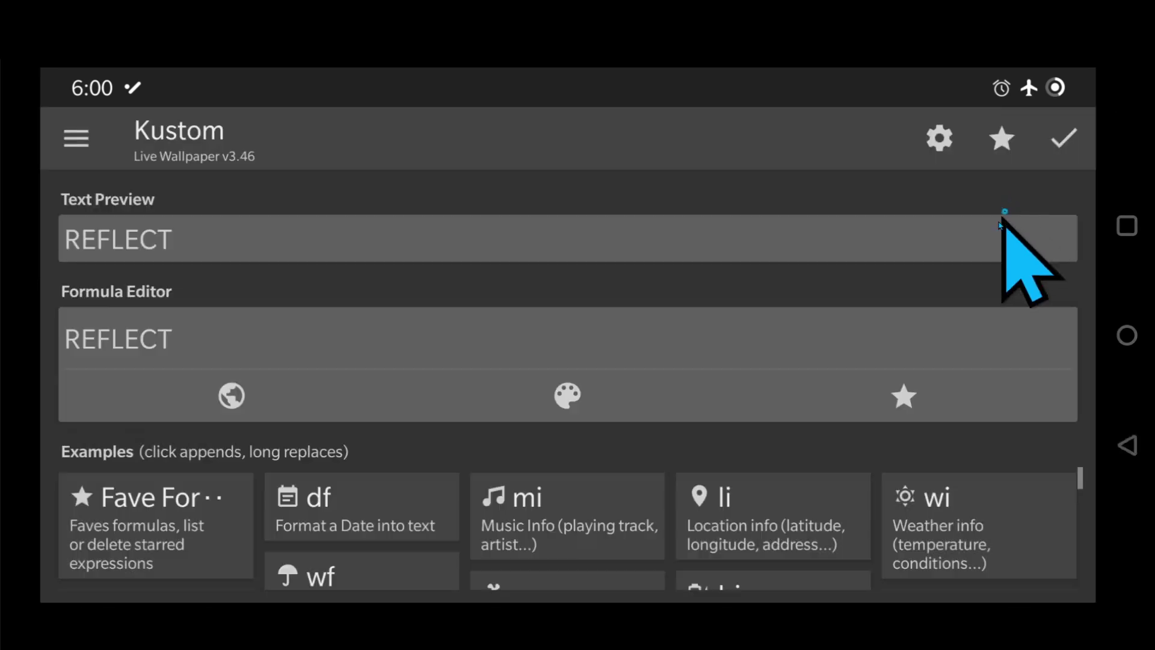
pyautogui.click(1068, 139)
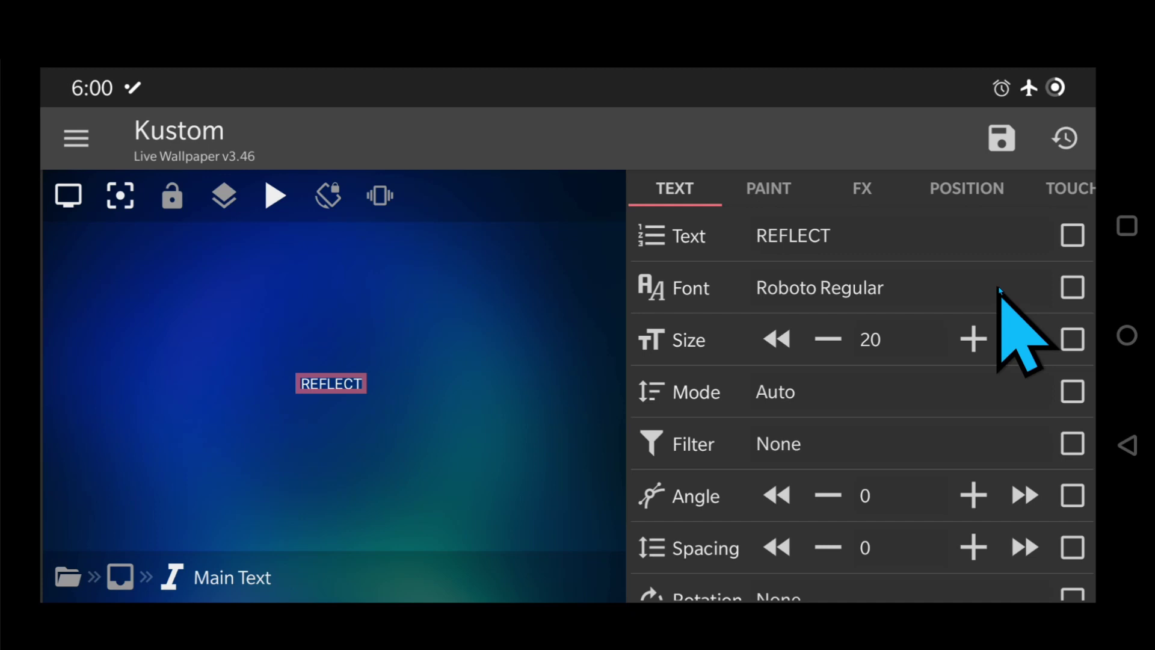
# Step: Set Main Text's font to Techna Sans Regular and its size to 80
pyautogui.click(929, 290)
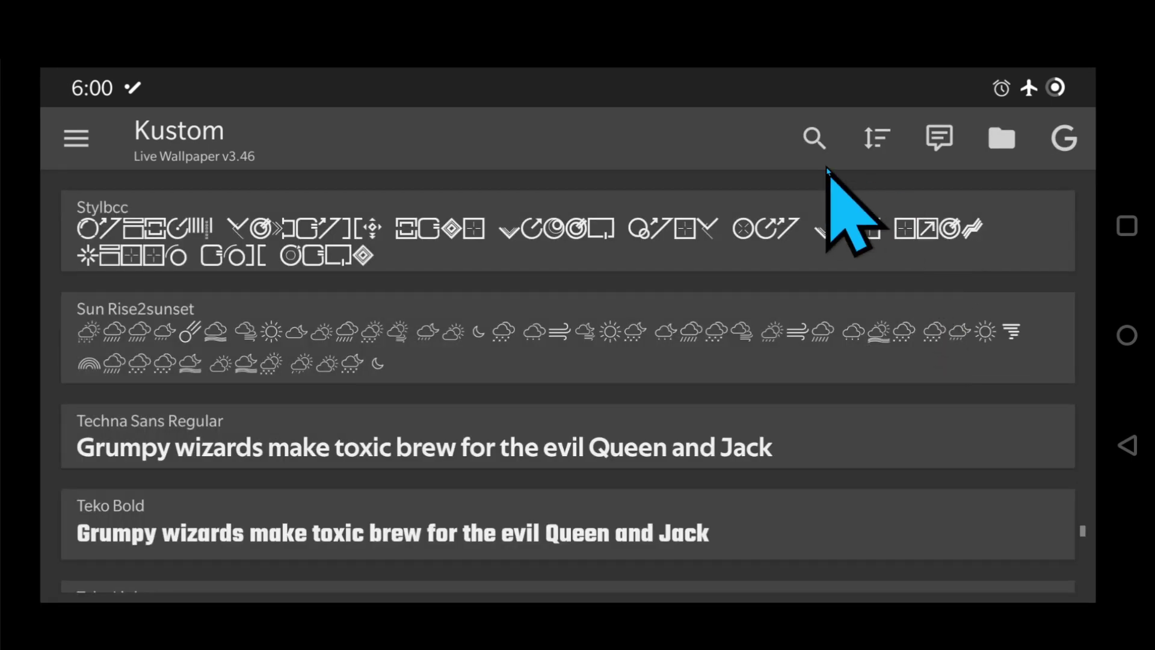
pyautogui.click(211, 439)
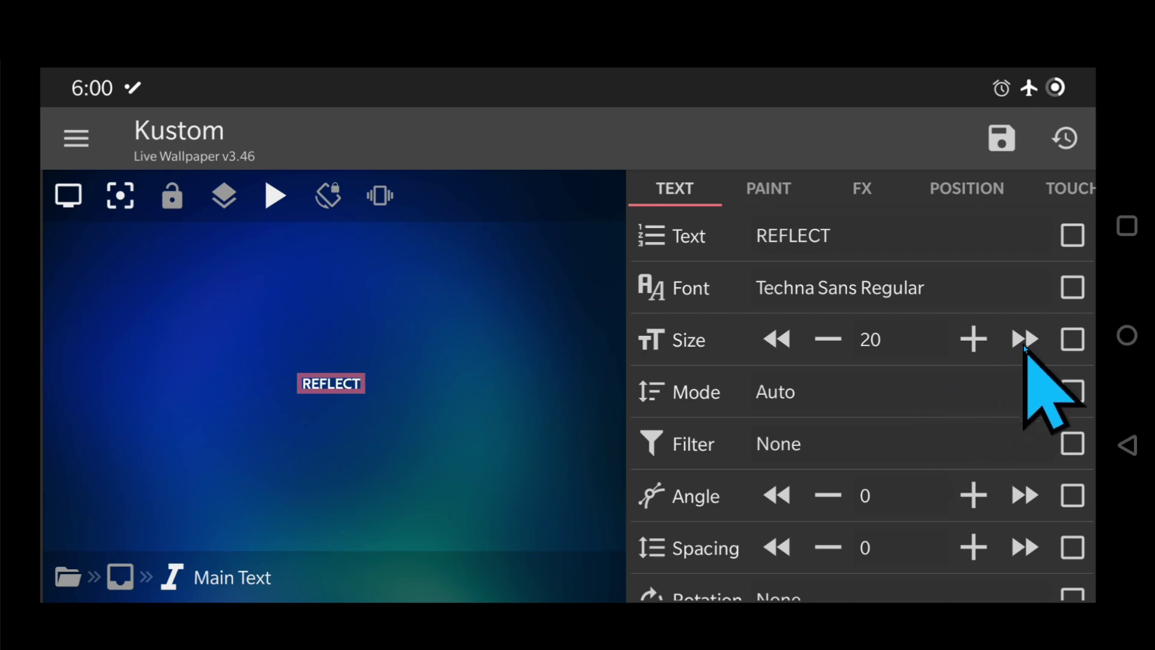
pyautogui.click(1025, 339)
pyautogui.click(1025, 339)
pyautogui.click(1024, 339)
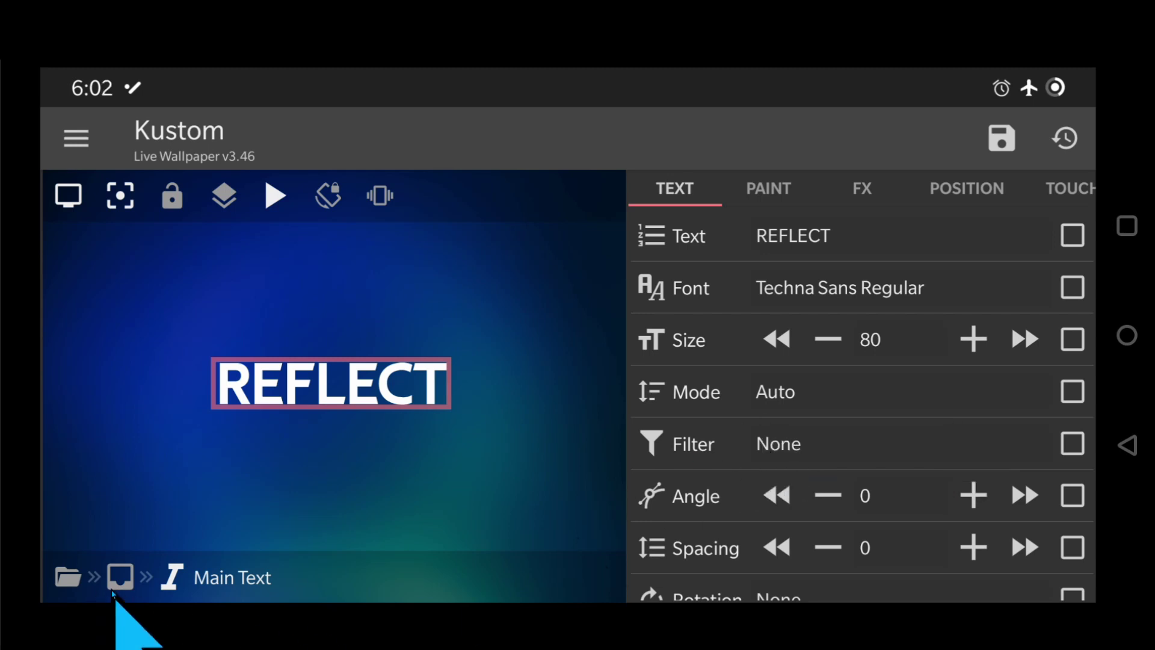
# Step: Copy and paste Main Text to create a duplicate text item in the group
pyautogui.click(119, 578)
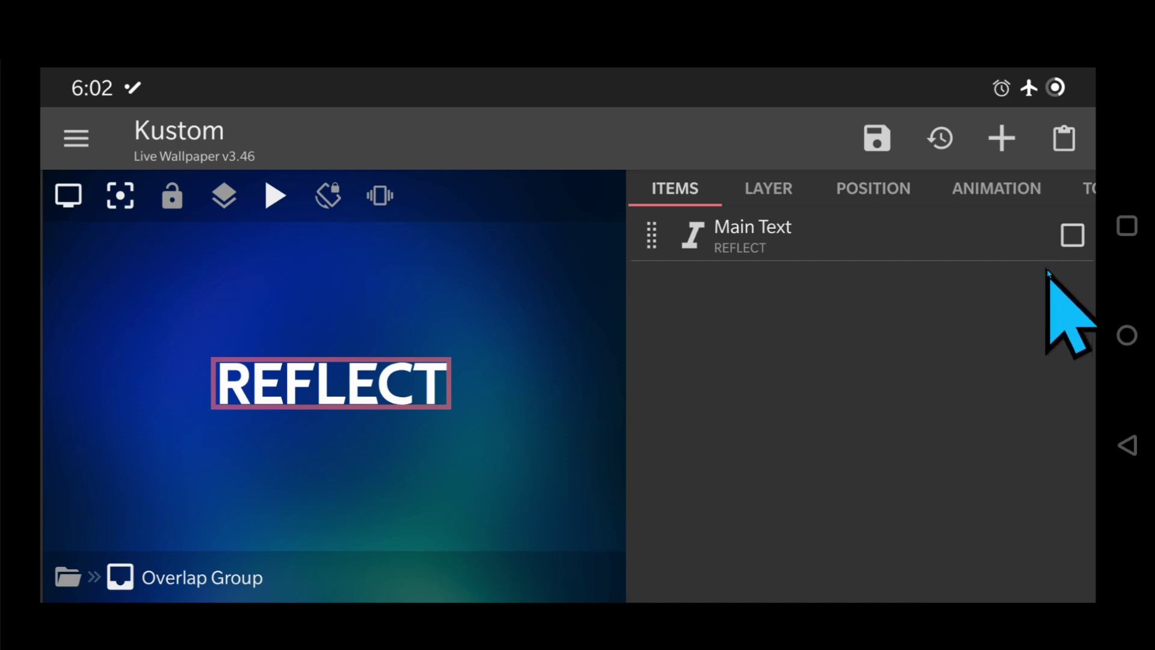
pyautogui.click(1073, 235)
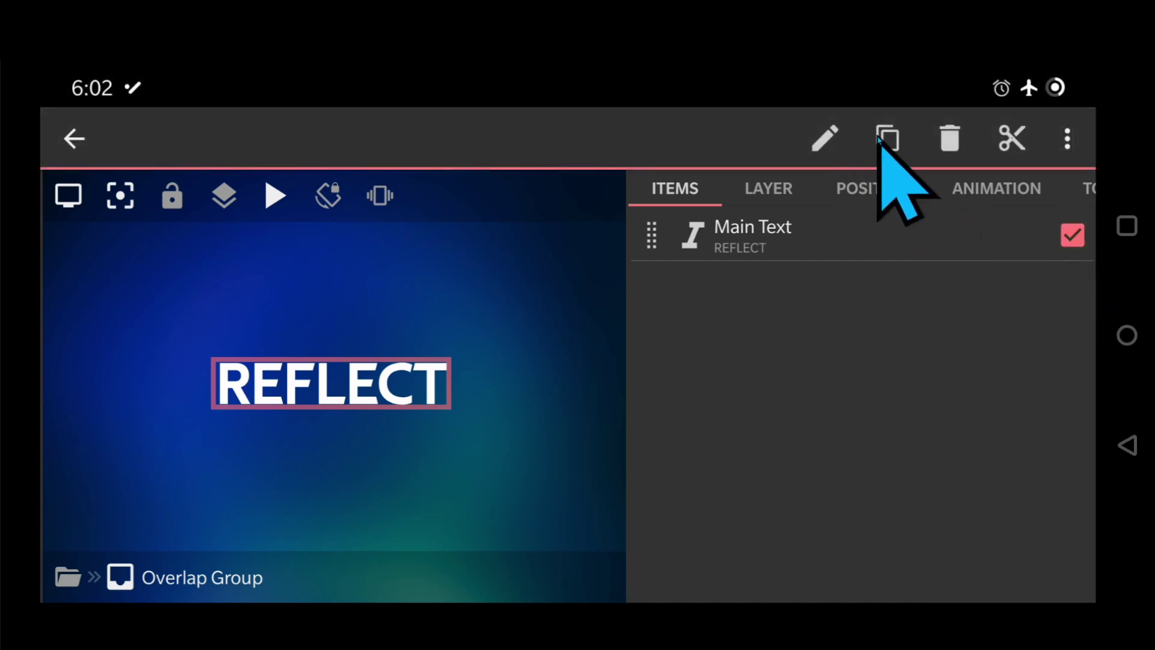
pyautogui.click(882, 138)
pyautogui.click(1064, 140)
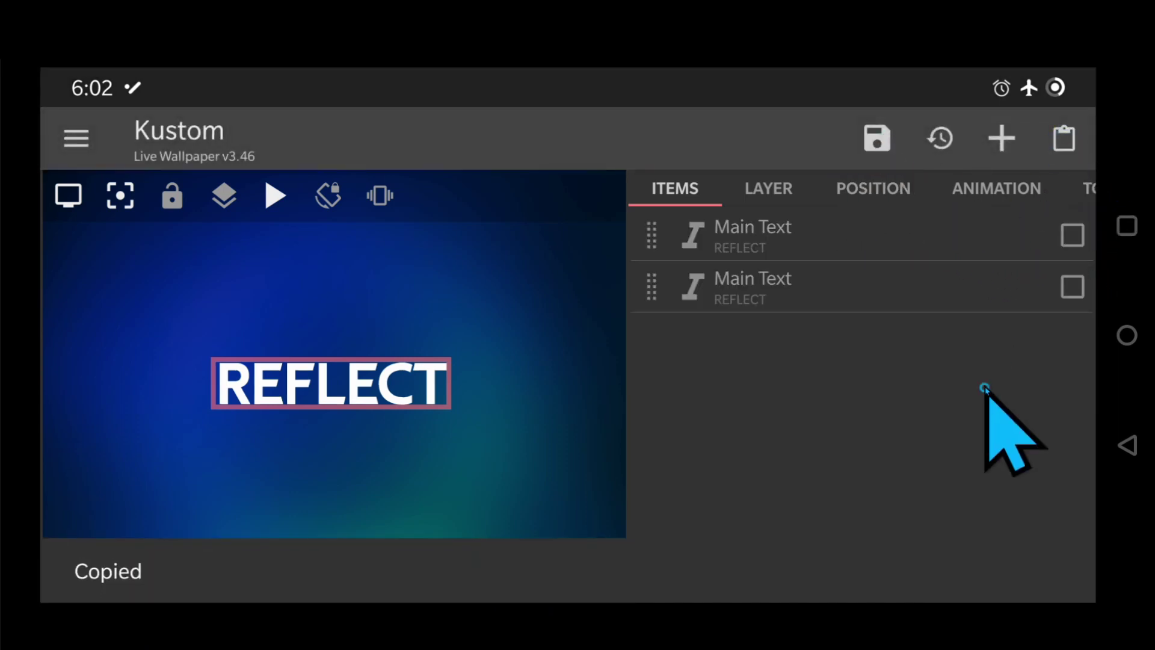
pyautogui.click(1073, 287)
# Step: Rename the duplicate text item to 'Reflection'
pyautogui.click(824, 139)
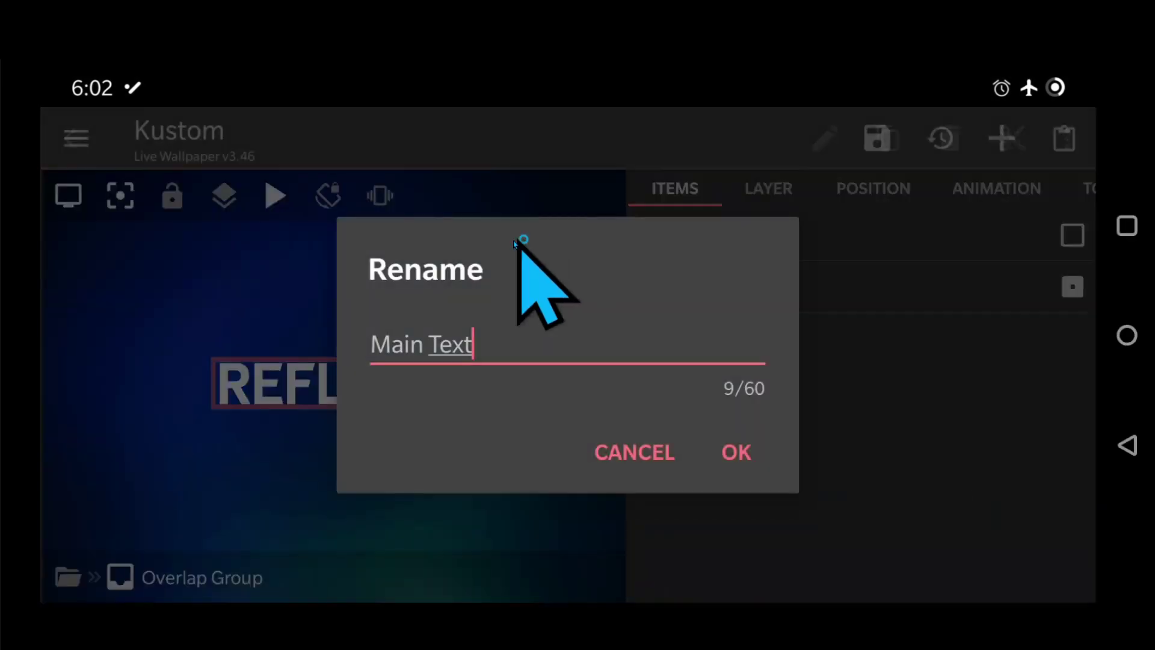
pyautogui.click(528, 342)
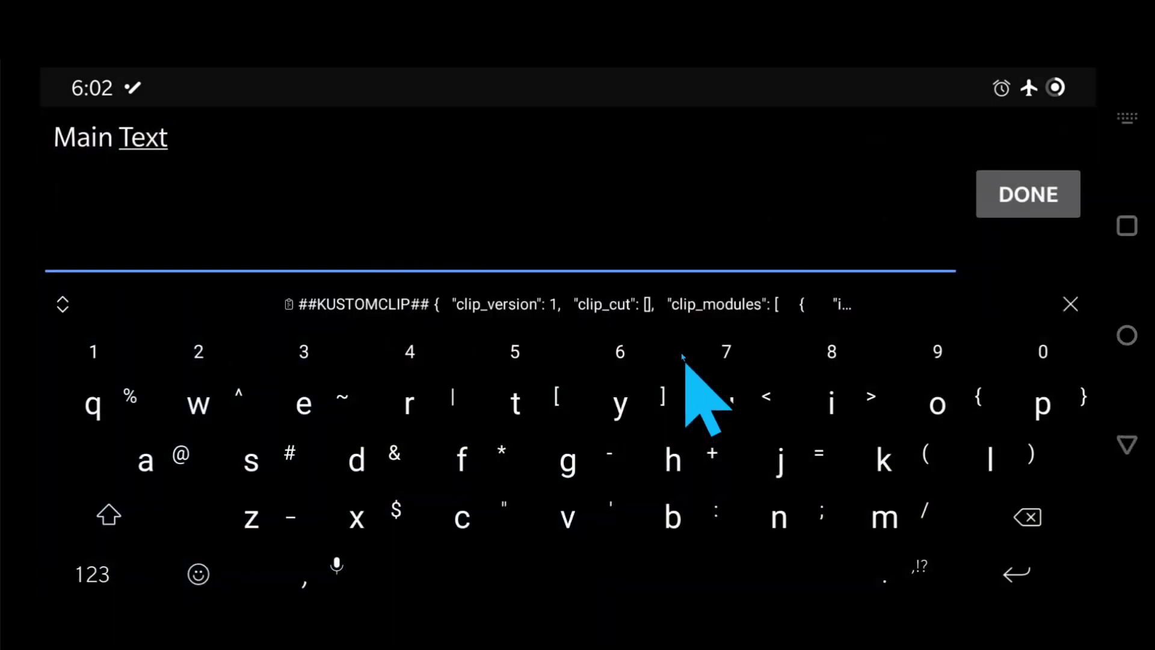
pyautogui.press('BackSpace')
pyautogui.press('BackSpace')
pyautogui.press('BackSpace')
pyautogui.press('BackSpace')
pyautogui.press('BackSpace')
pyautogui.press('BackSpace')
pyautogui.press('BackSpace')
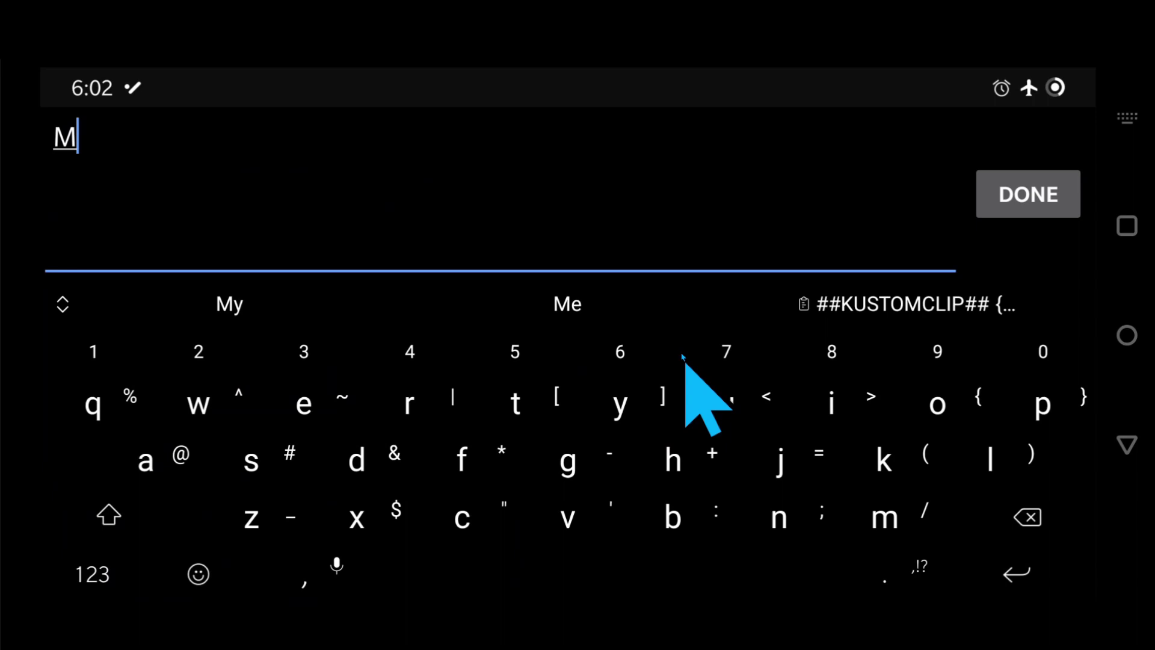
pyautogui.press('BackSpace')
pyautogui.write('Ref')
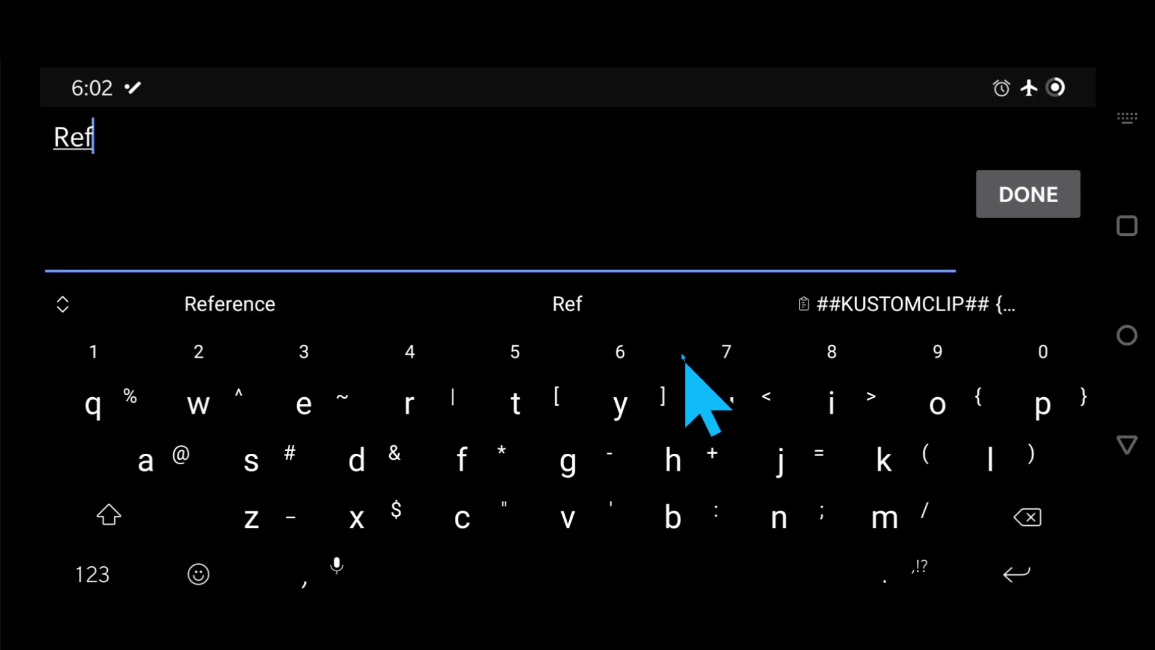
pyautogui.write('lection')
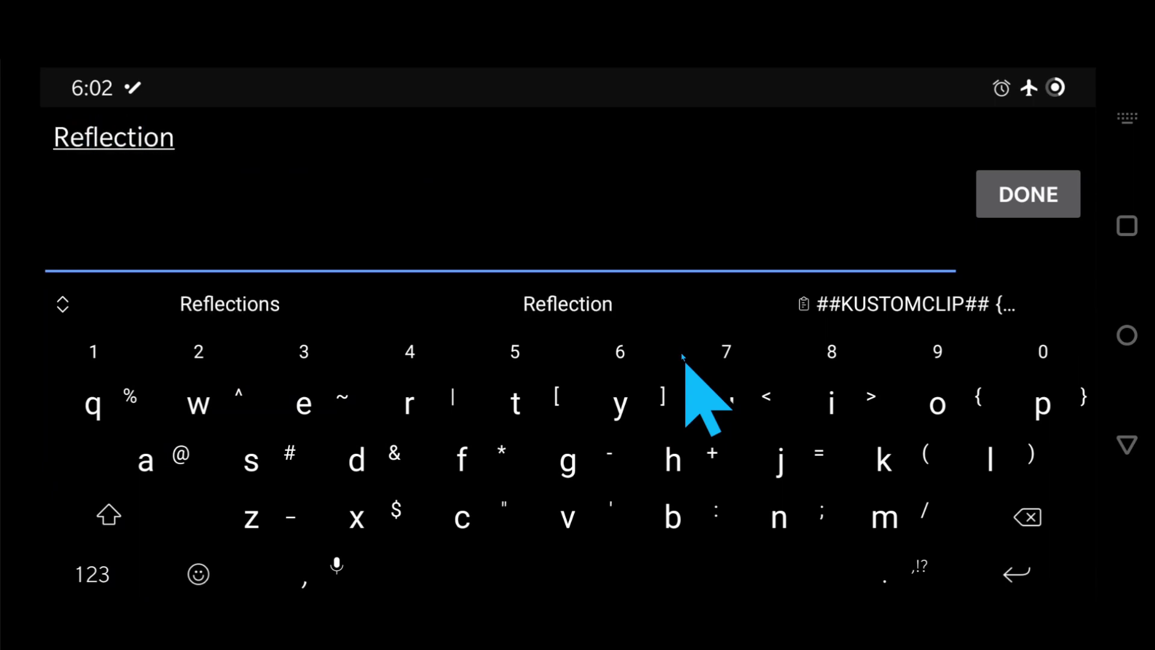
pyautogui.click(1050, 191)
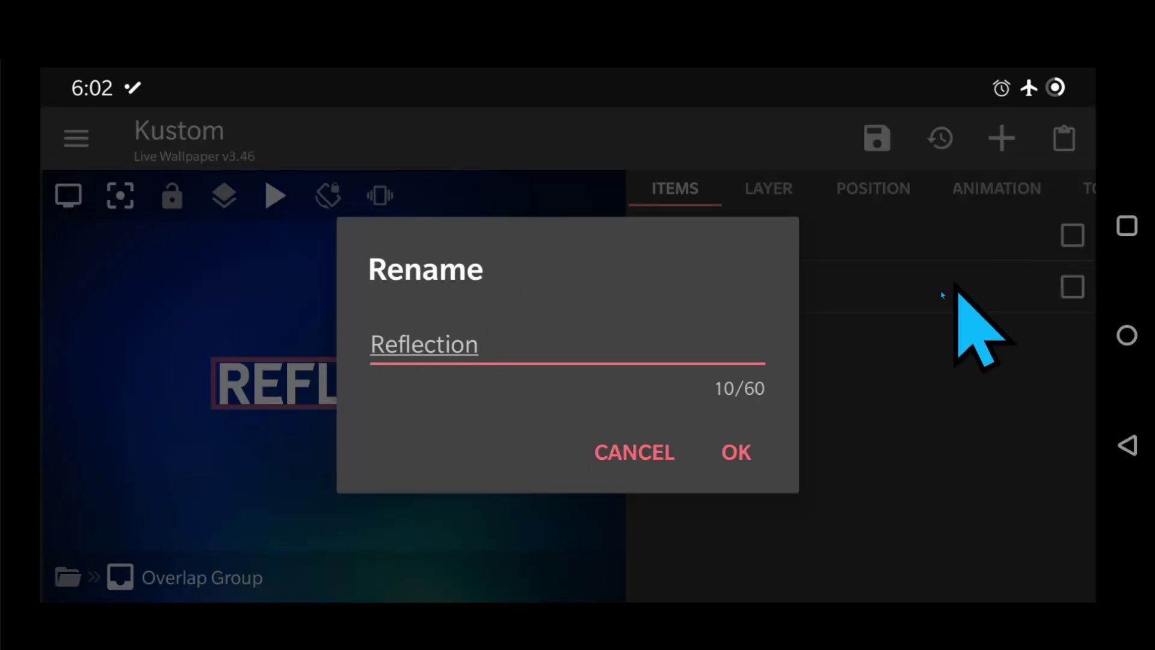
pyautogui.click(737, 455)
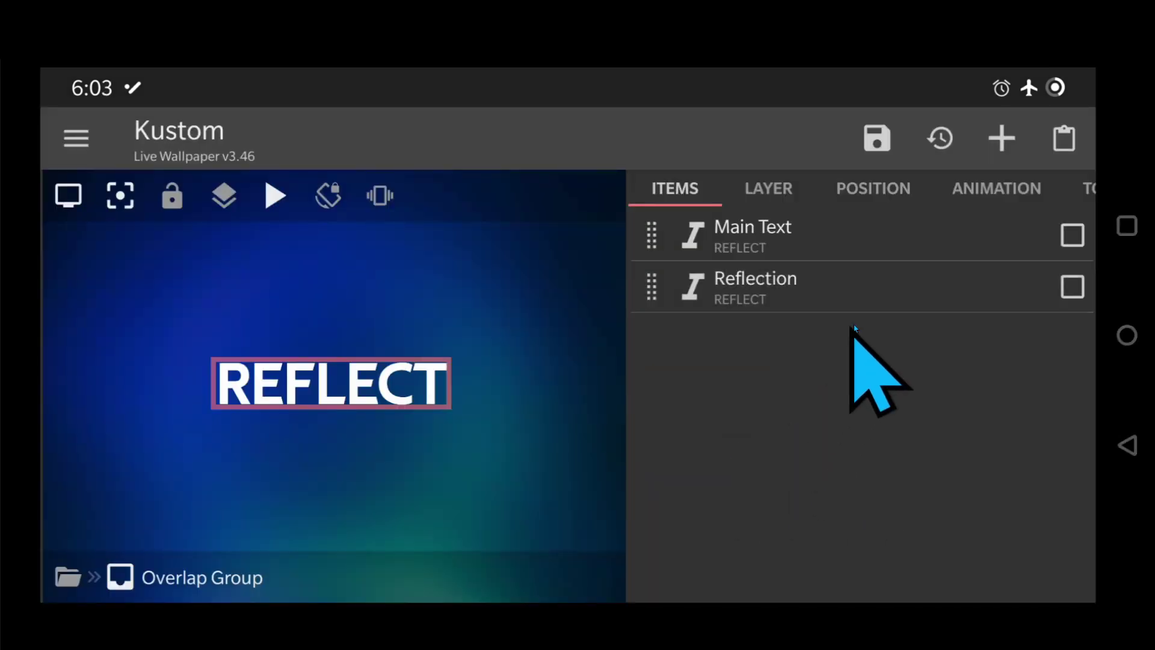
# Step: Raise the Overlap Group's layer scale to 150
pyautogui.click(773, 190)
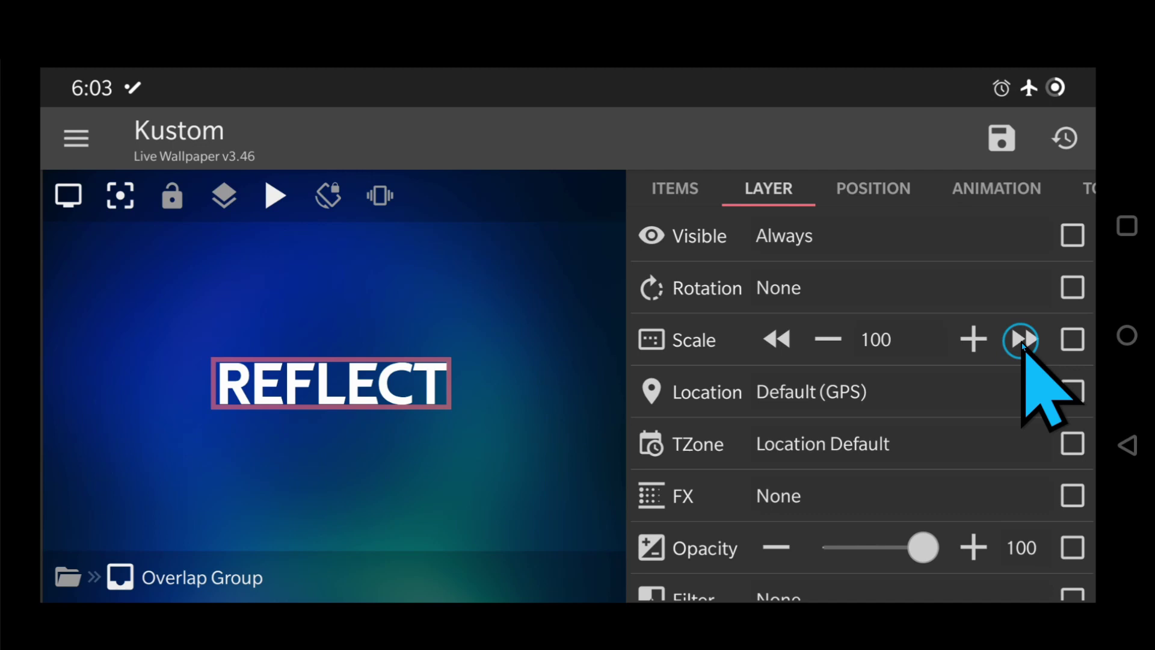
pyautogui.click(1022, 340)
pyautogui.click(1023, 340)
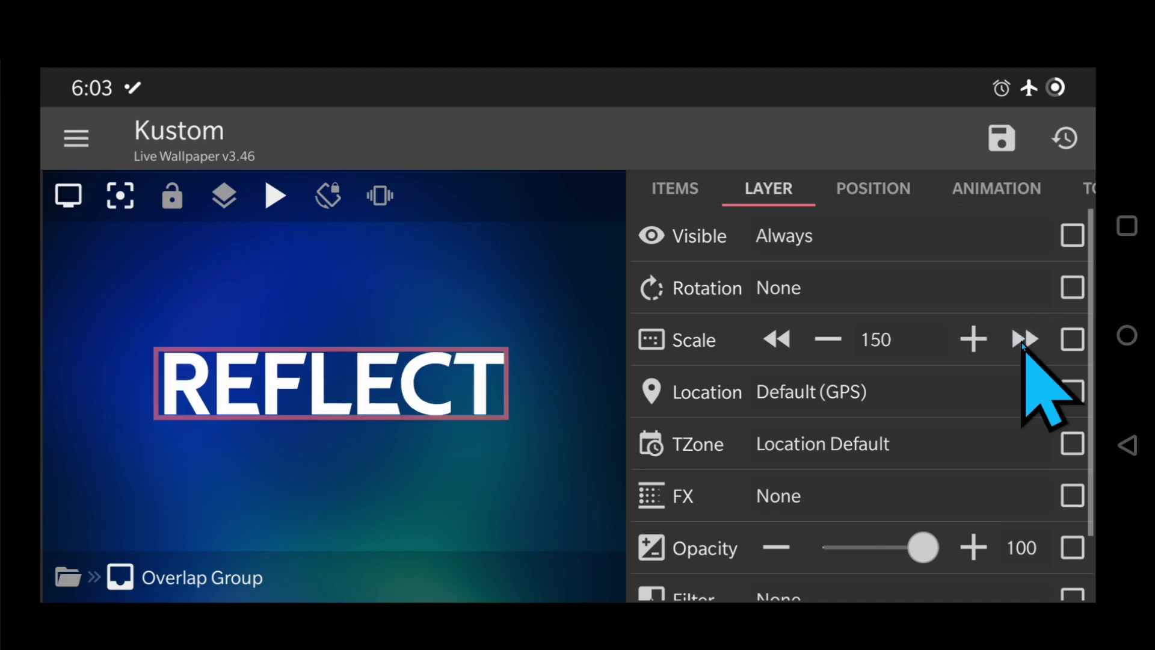
pyautogui.click(676, 192)
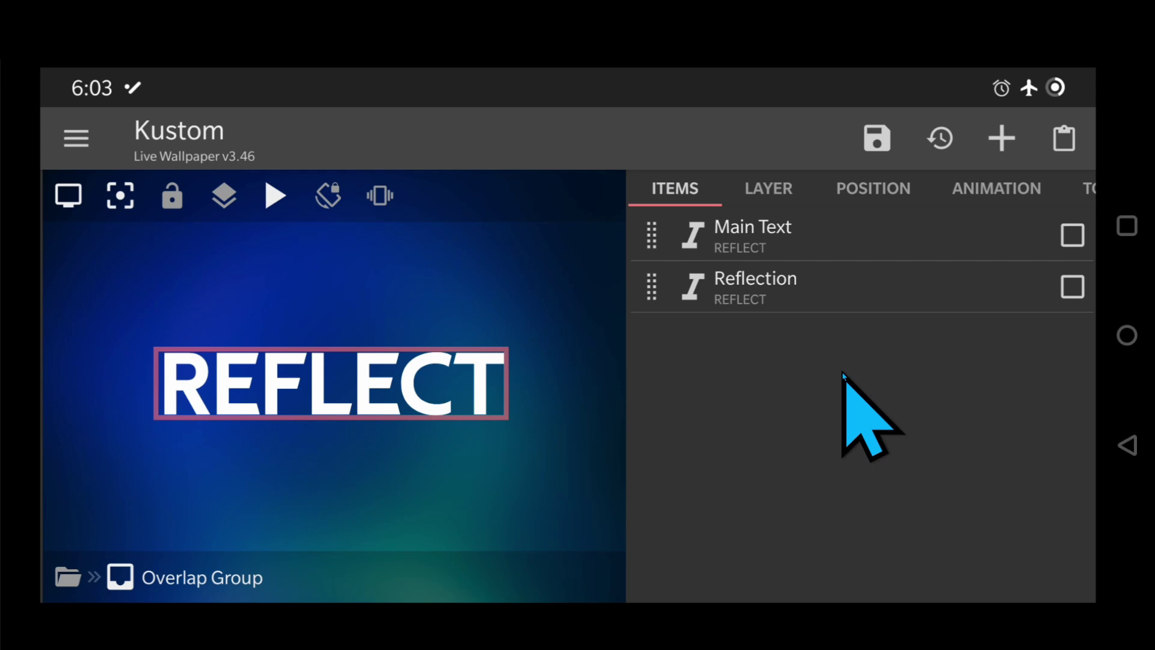
# Step: Give the Reflection text a 3D Flip X rotation with an offset of 180
pyautogui.click(788, 301)
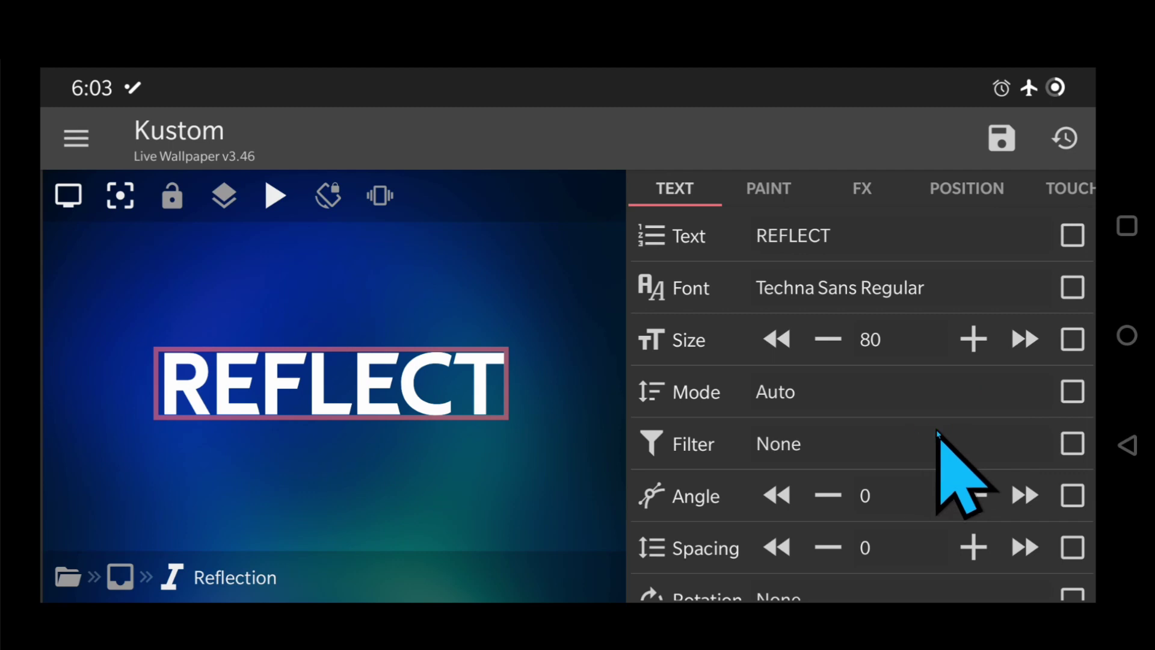
pyautogui.scroll(-3, 912, 445)
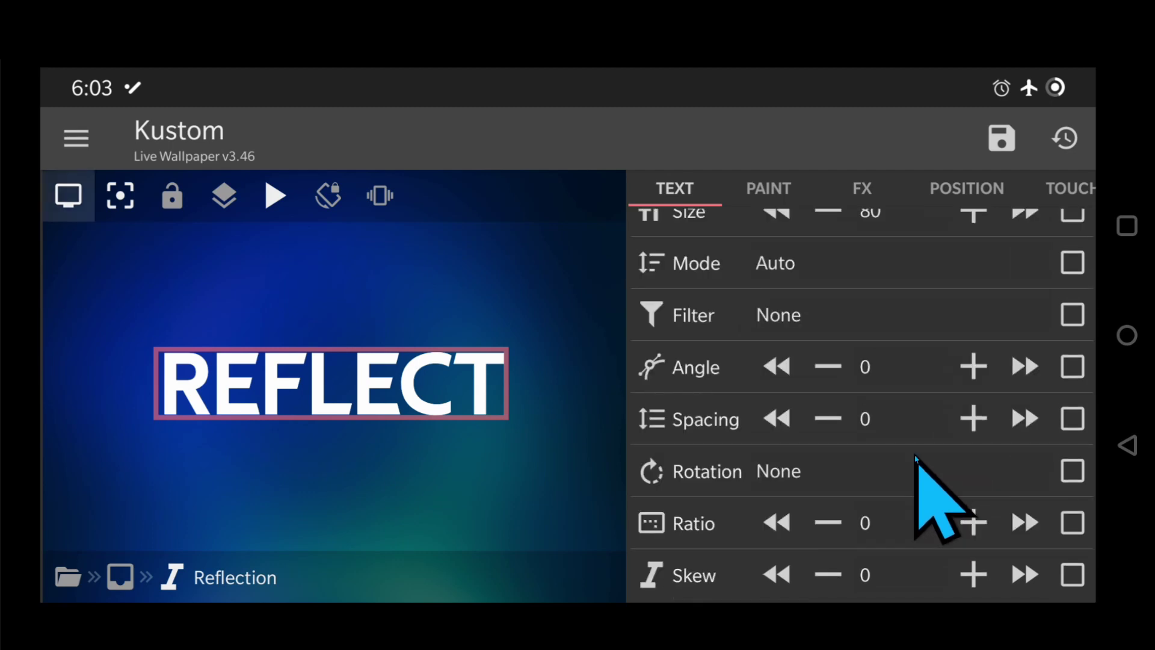
pyautogui.click(813, 483)
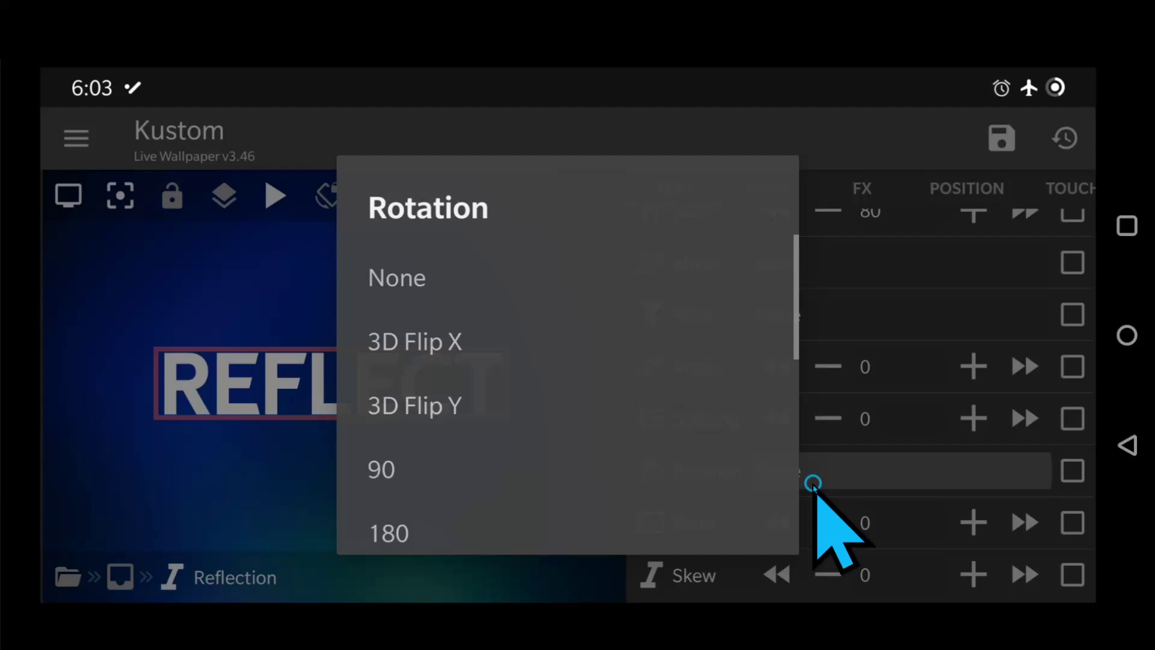
pyautogui.click(457, 352)
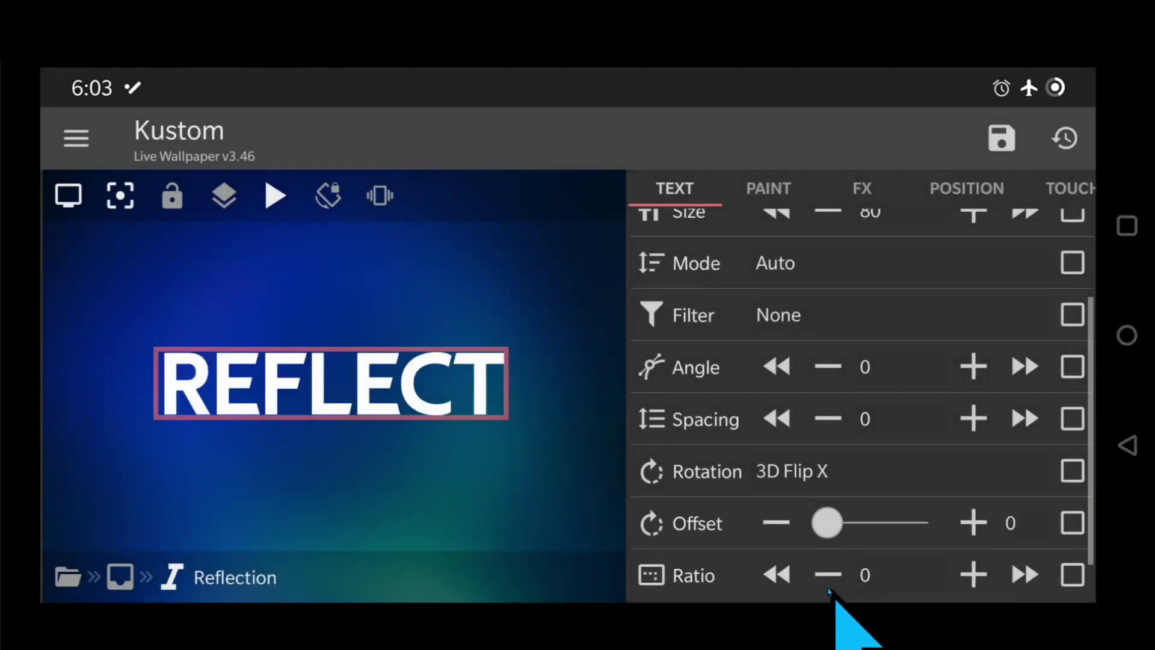
pyautogui.moveTo(827, 525); pyautogui.dragTo(877, 527)
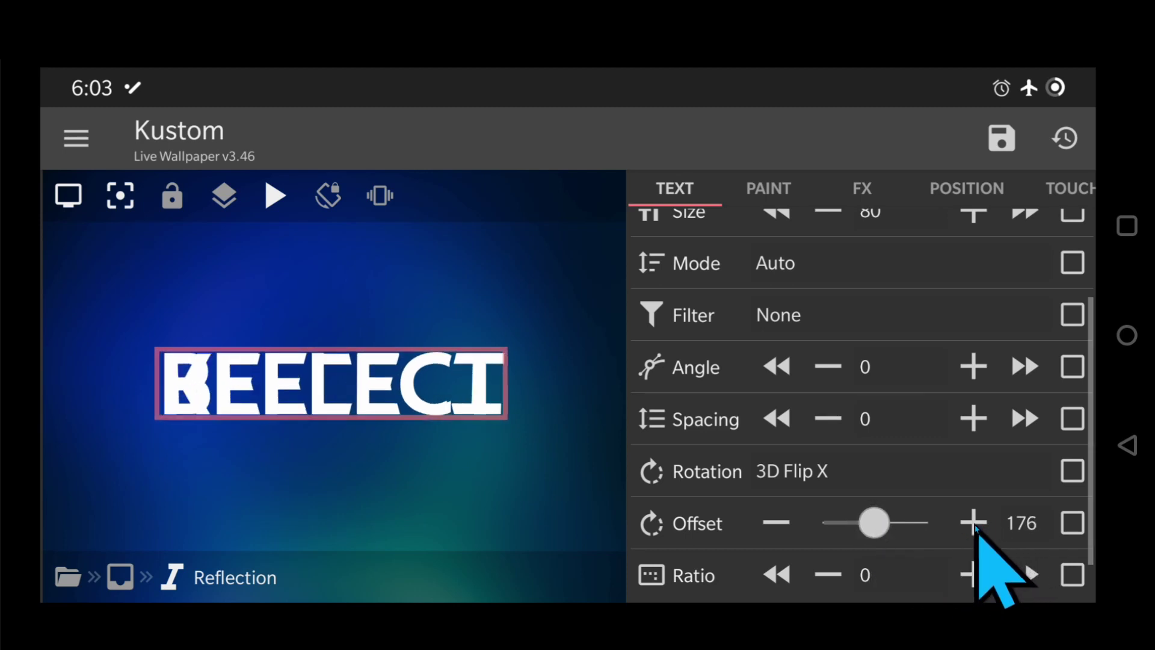
pyautogui.click(972, 521)
pyautogui.click(973, 521)
pyautogui.click(973, 521)
pyautogui.click(973, 521)
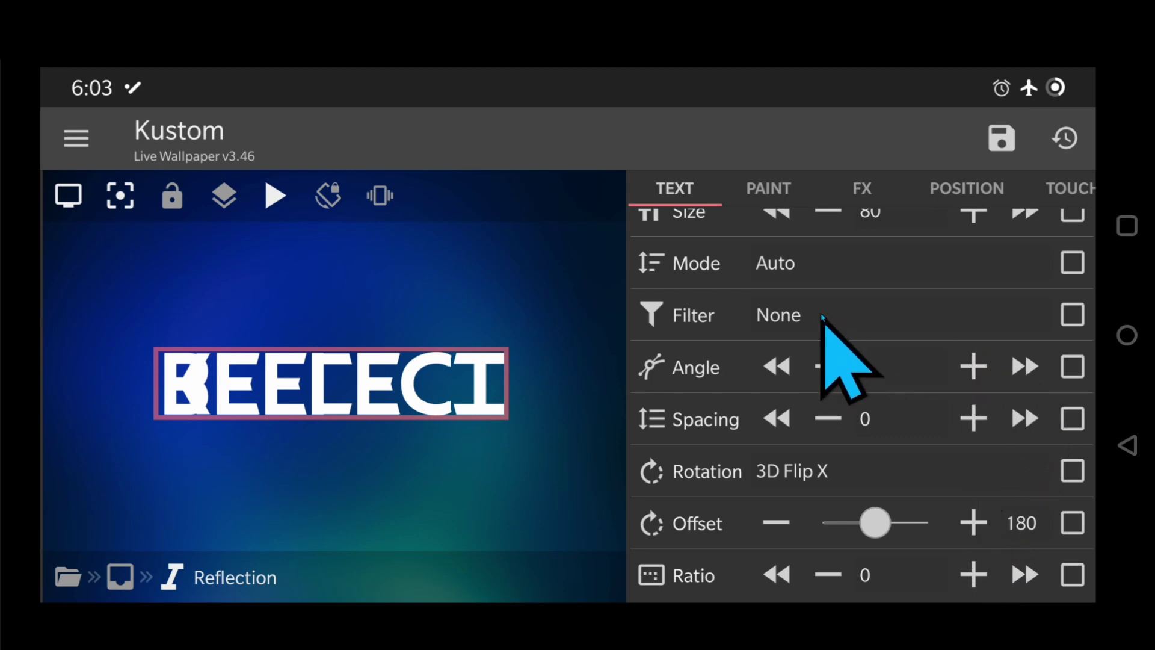
pyautogui.scroll(3, 818, 315)
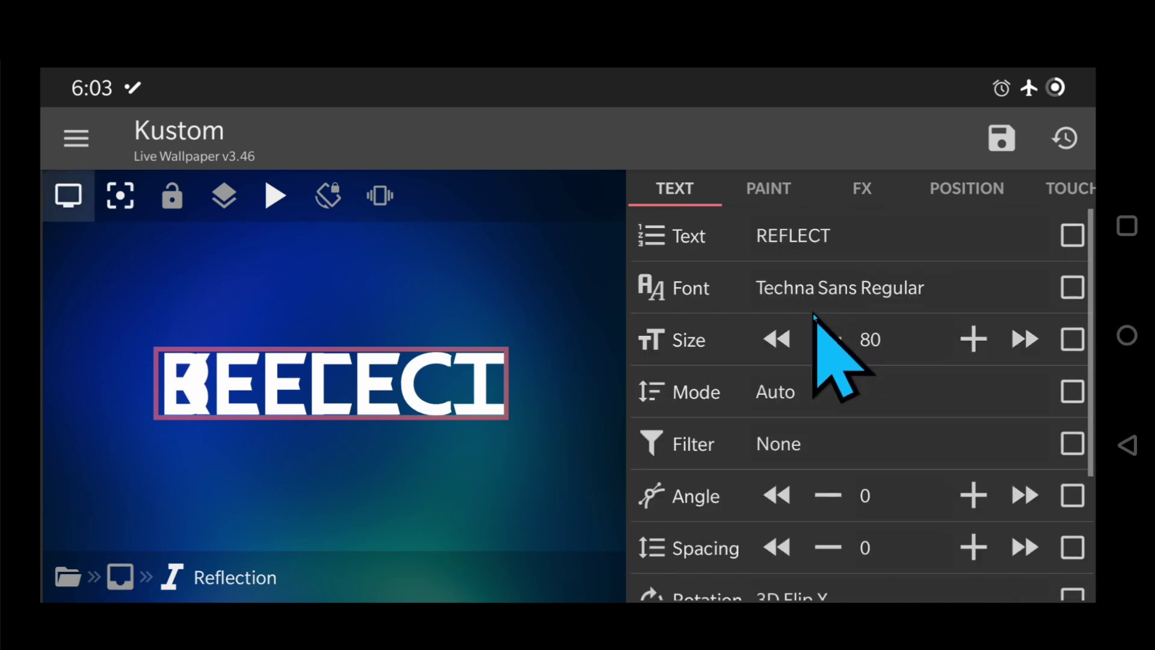
# Step: Set the Reflection text's colour to translucent white #61FFFFFF
pyautogui.click(765, 193)
pyautogui.click(844, 293)
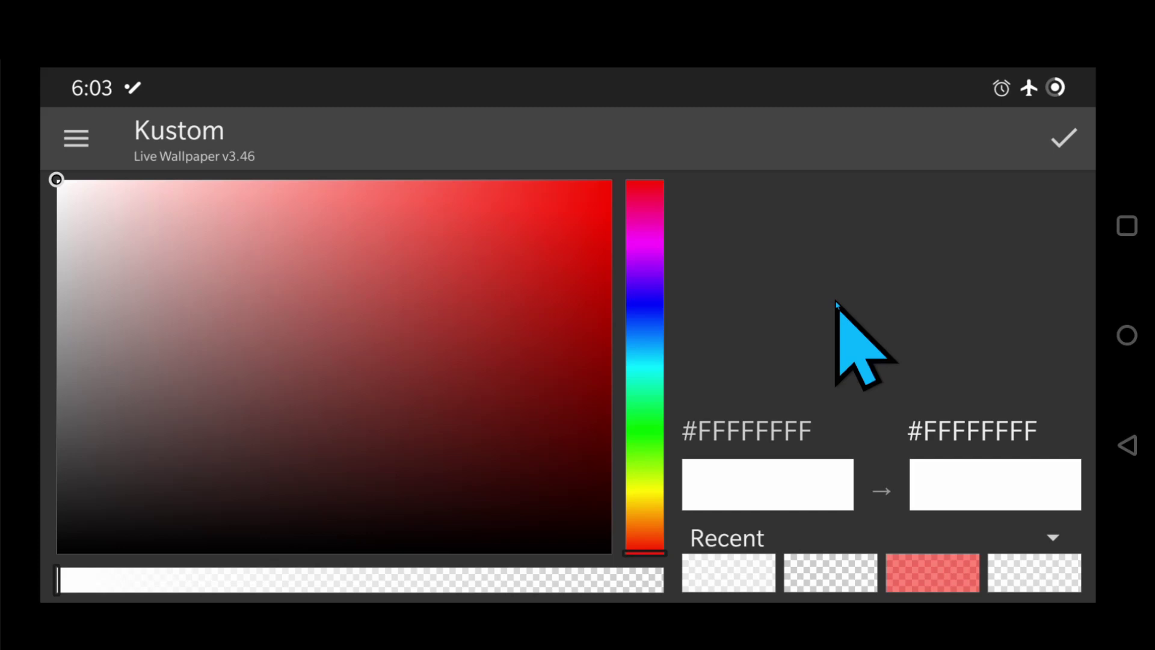
pyautogui.click(435, 577)
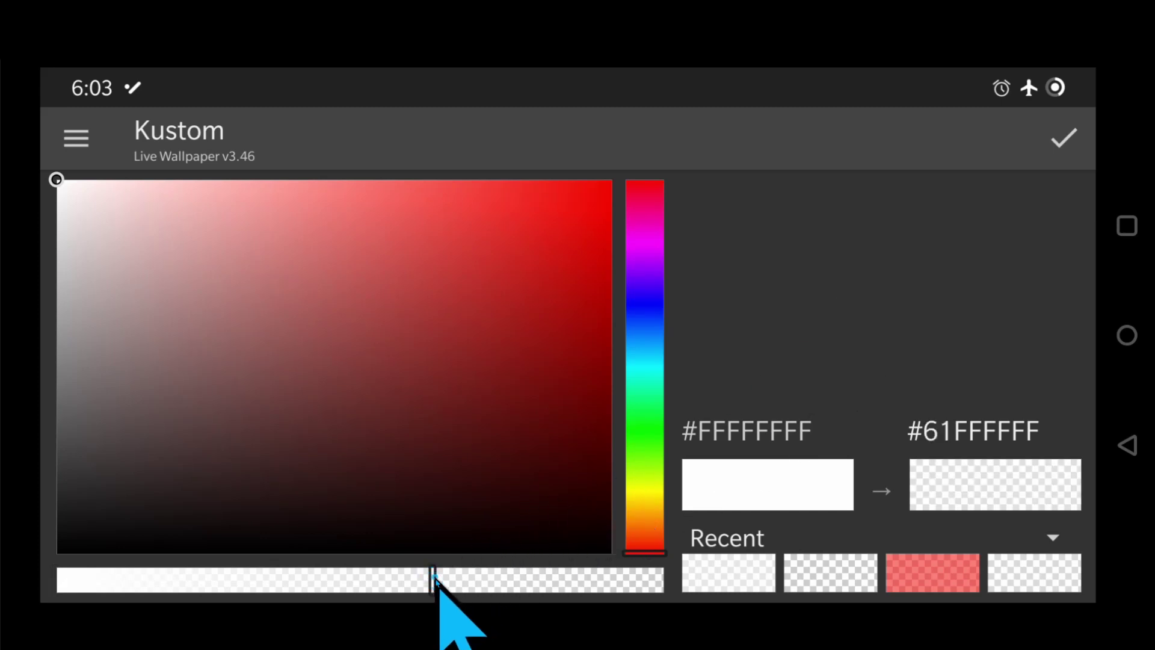
pyautogui.click(962, 468)
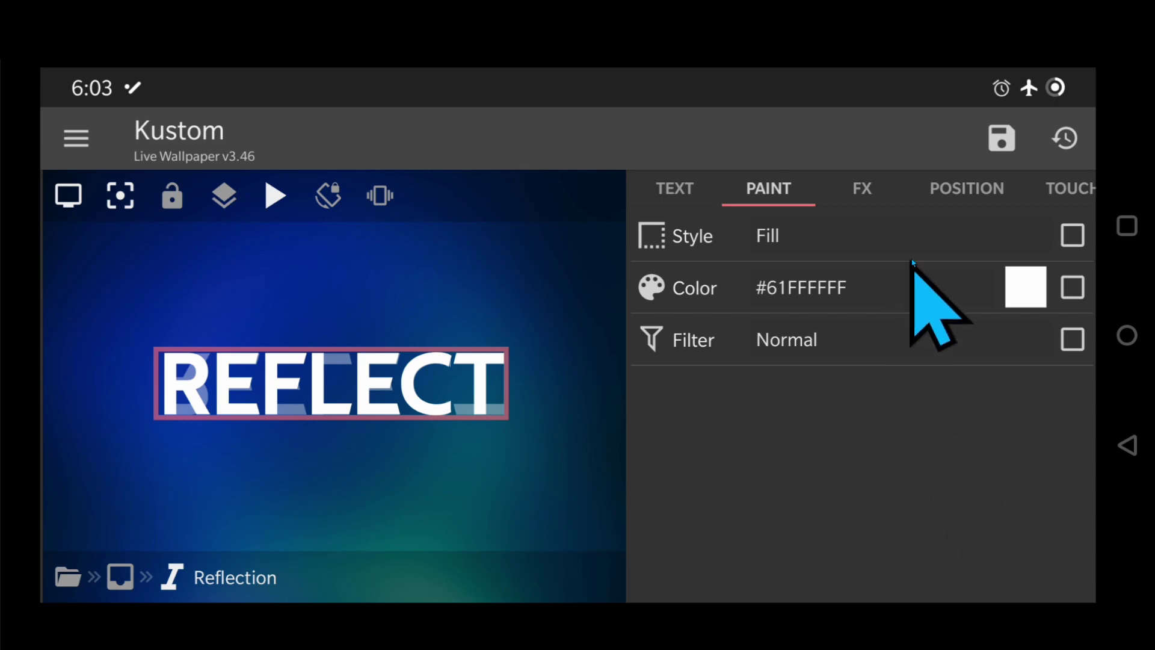
# Step: Set the Reflection text's bottom padding to 115
pyautogui.click(961, 188)
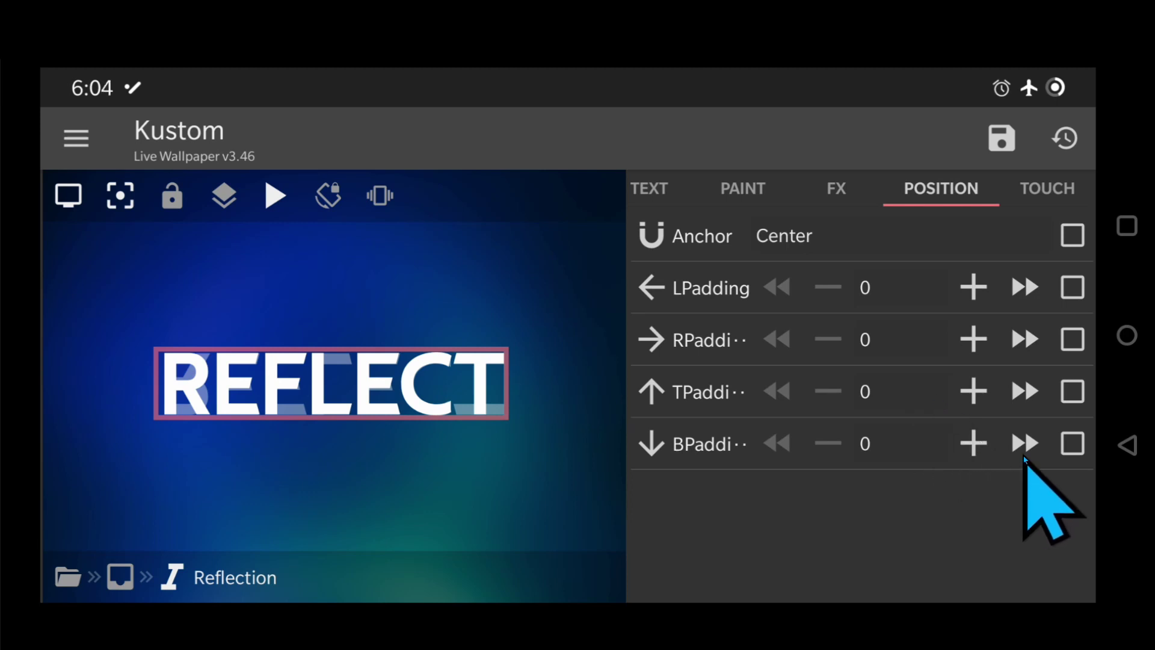
pyautogui.click(1022, 445)
pyautogui.click(1023, 444)
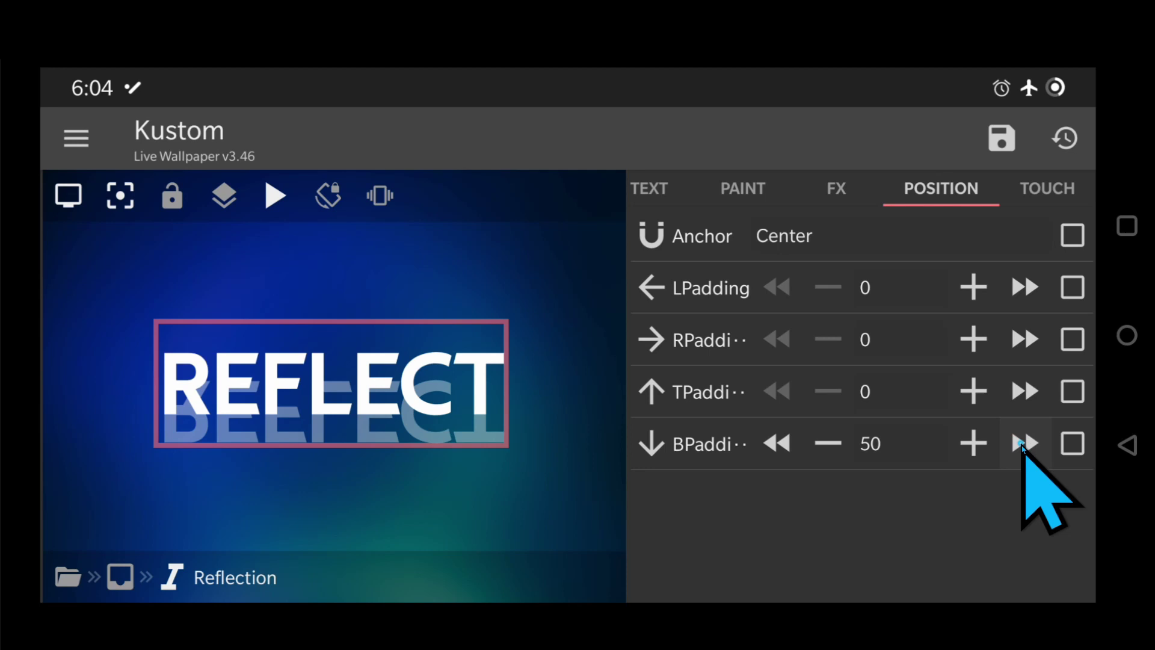
pyautogui.click(1023, 444)
pyautogui.click(1022, 444)
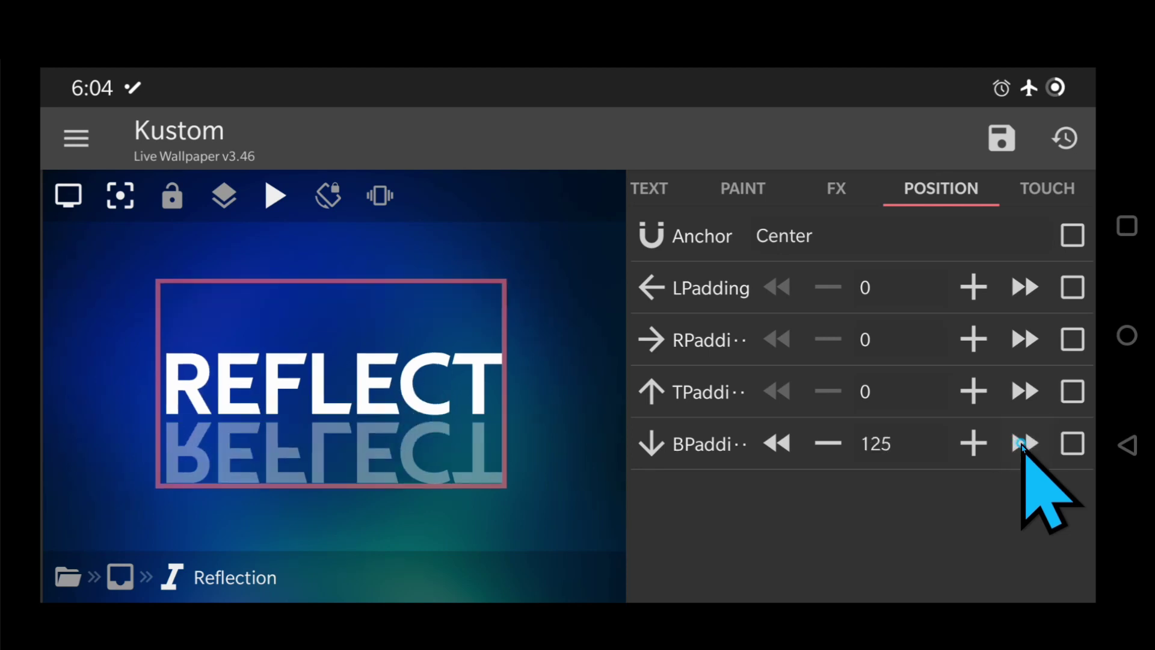
pyautogui.click(829, 443)
pyautogui.click(829, 444)
pyautogui.click(829, 444)
pyautogui.click(829, 444)
pyautogui.click(829, 444)
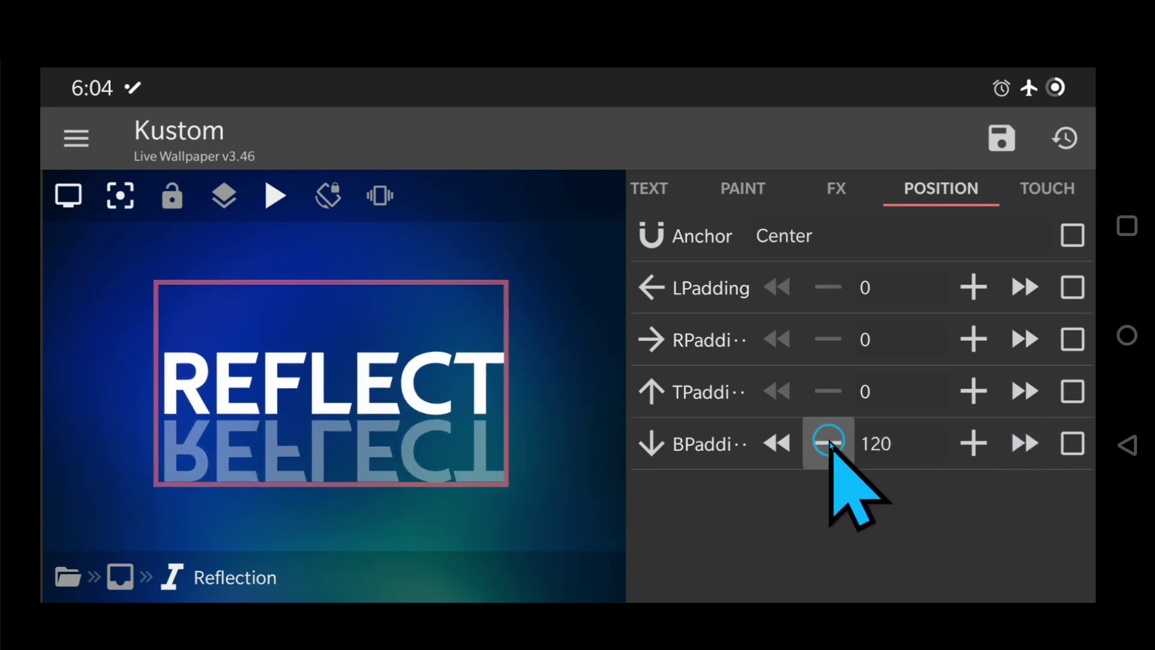
pyautogui.click(829, 443)
pyautogui.click(829, 444)
pyautogui.click(829, 443)
pyautogui.click(829, 443)
pyautogui.click(829, 443)
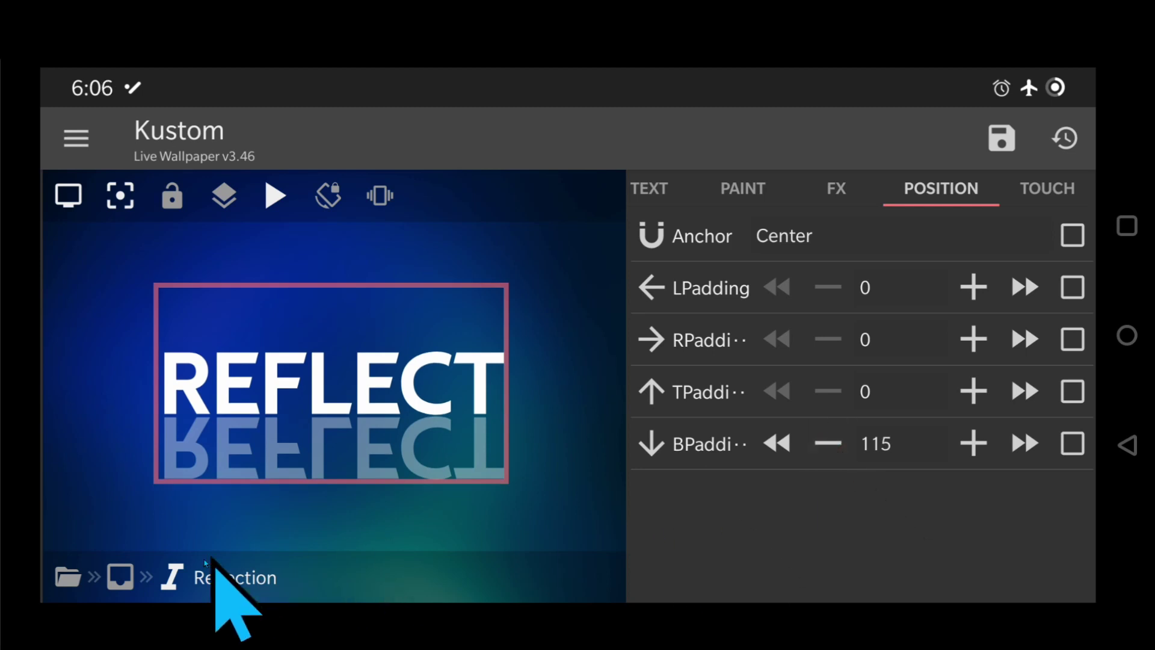
# Step: Add a Shape item to the Overlap Group and make it a Rectangle
pyautogui.click(120, 578)
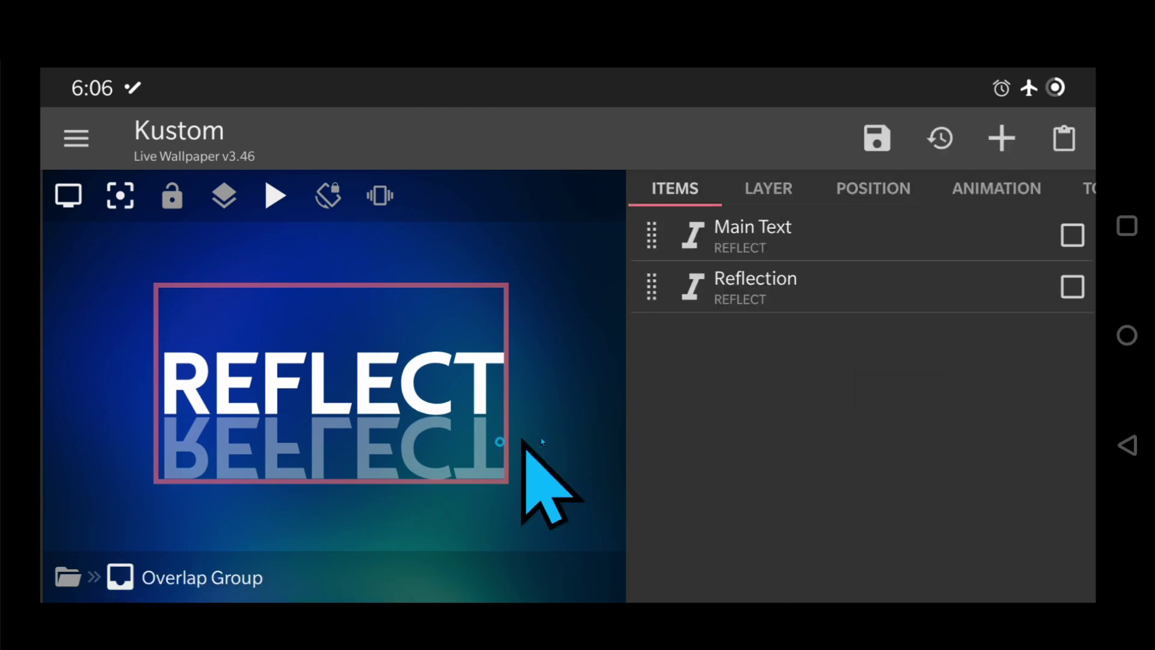
pyautogui.click(999, 156)
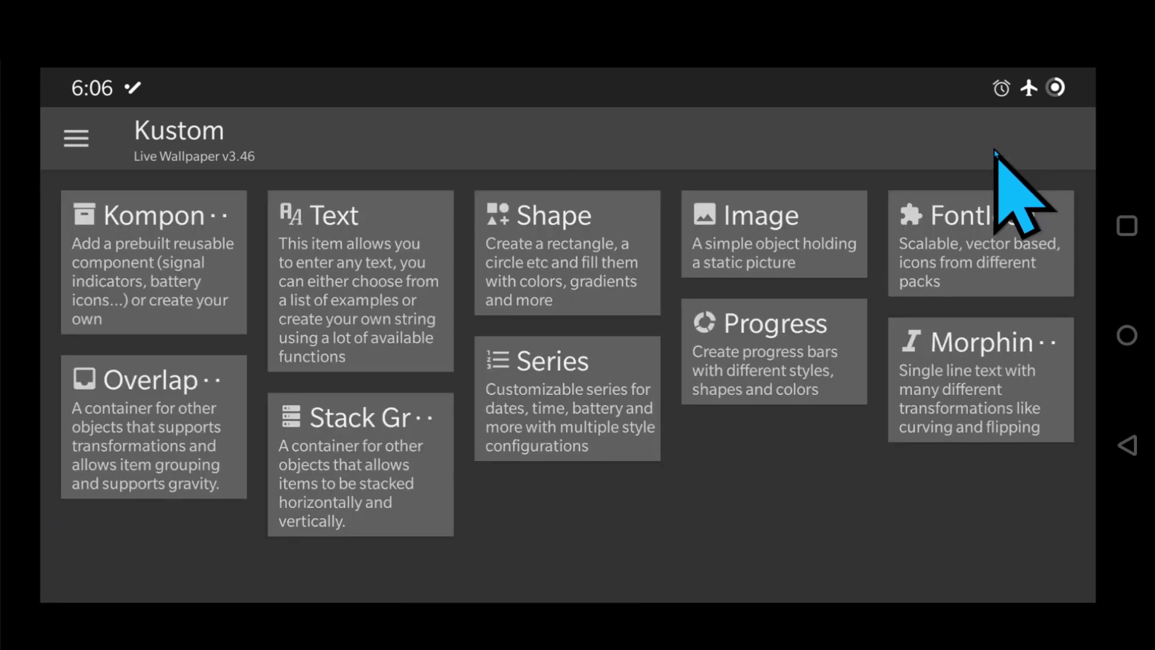
pyautogui.click(562, 235)
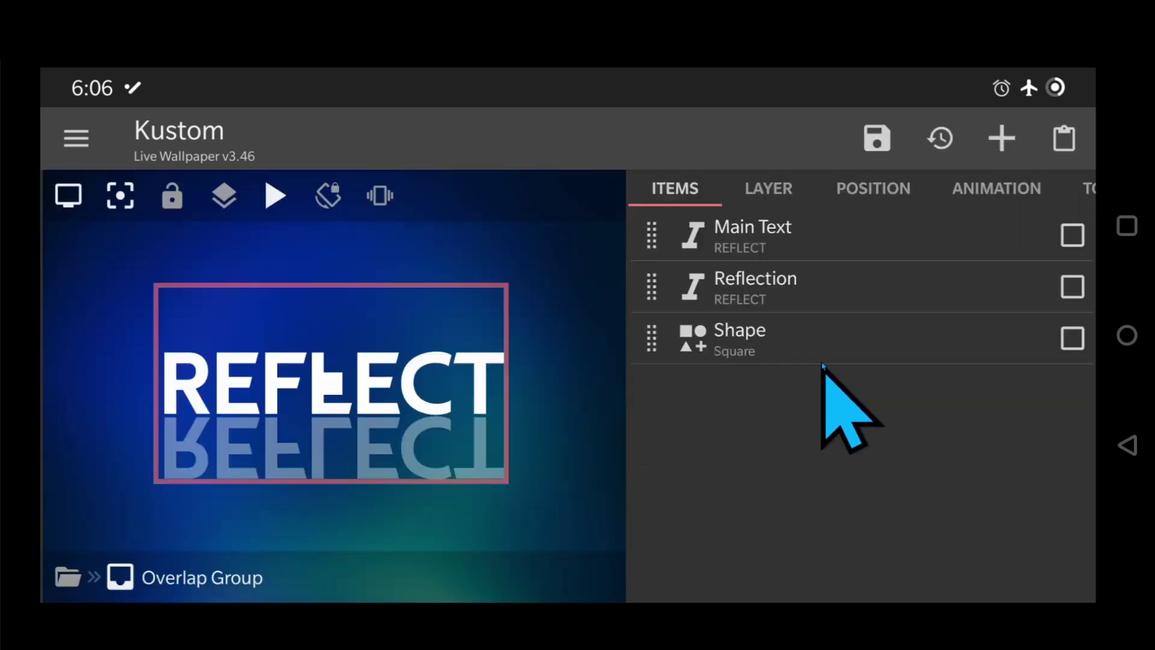
pyautogui.click(828, 338)
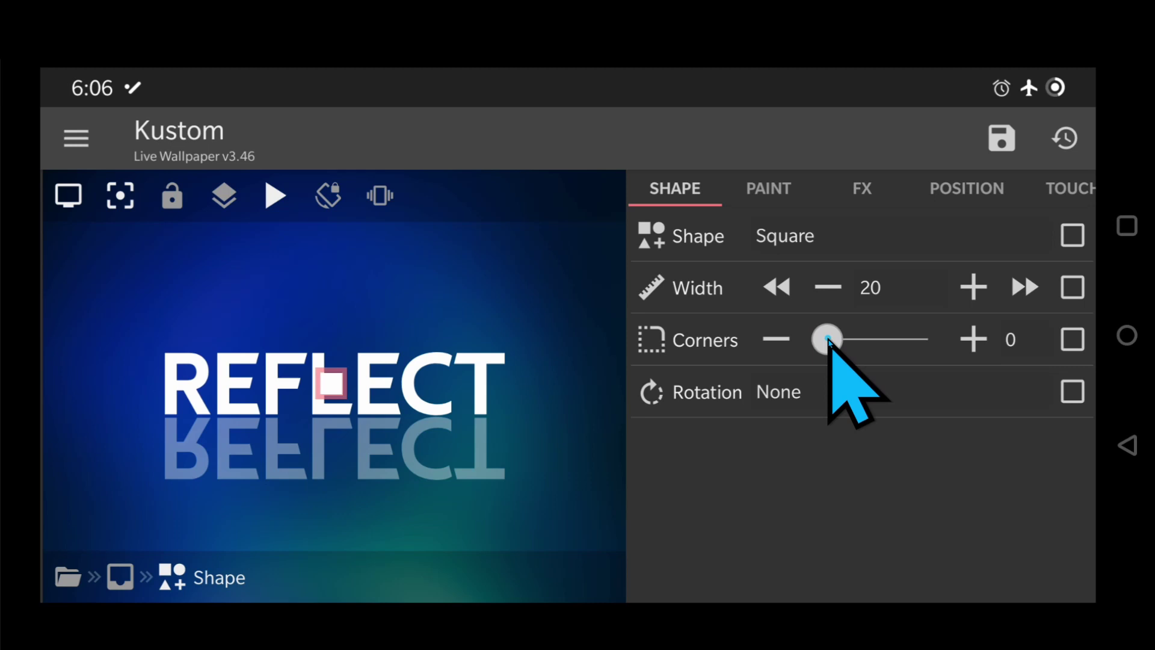
pyautogui.click(839, 238)
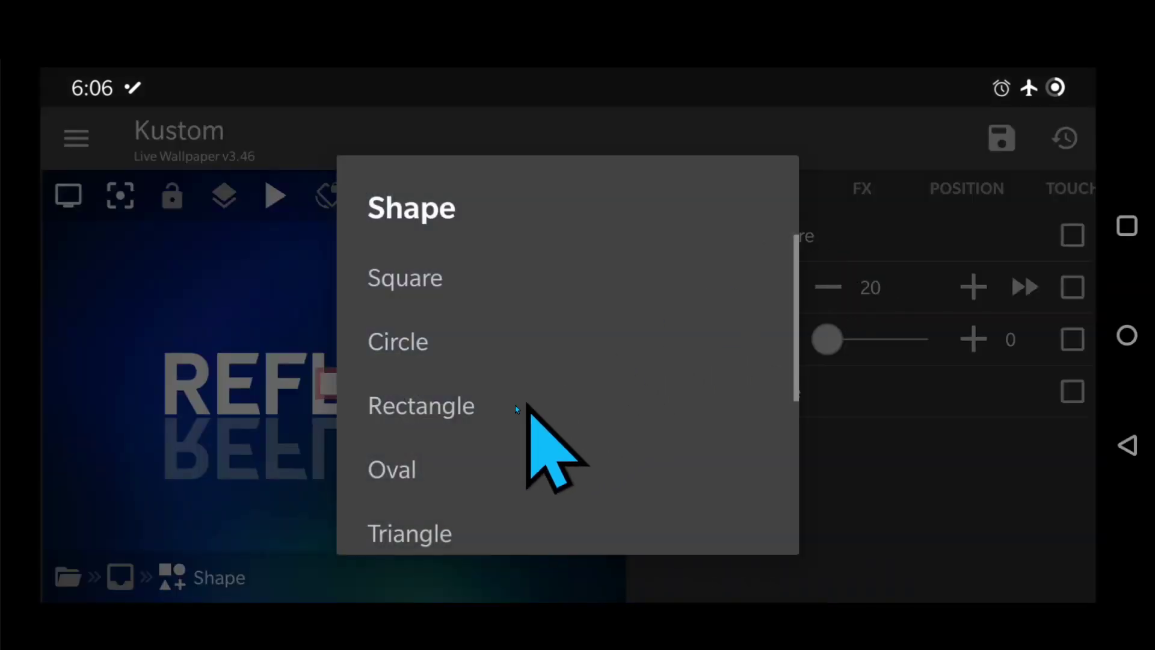
pyautogui.click(465, 402)
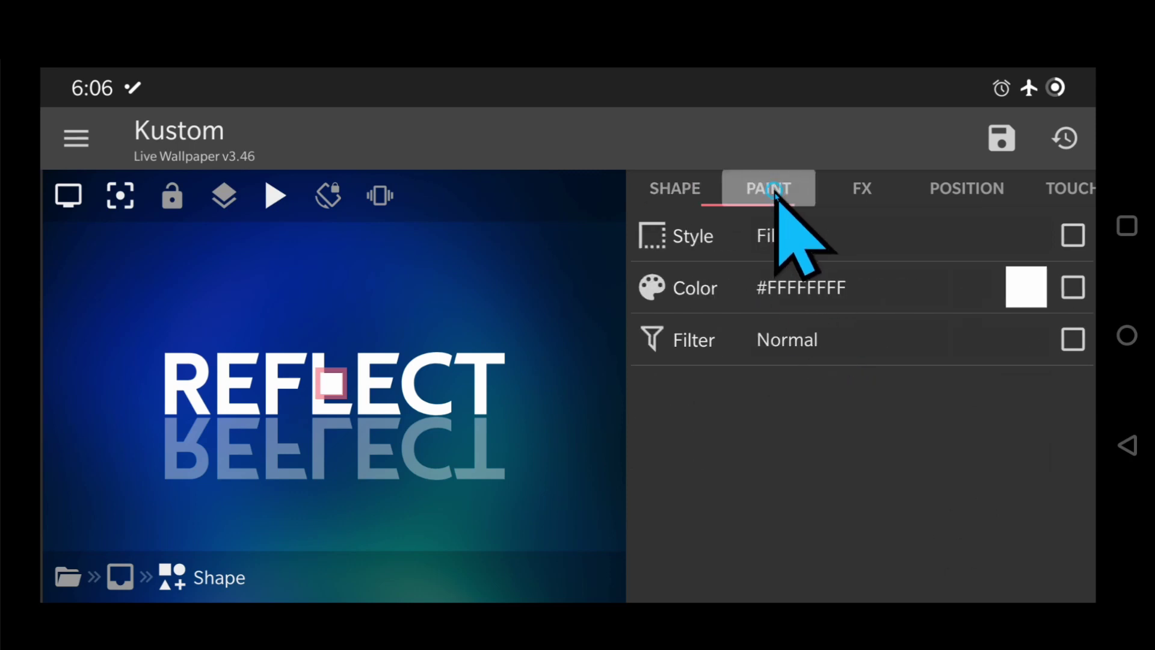
# Step: Colour the rectangle translucent white #B9FFFFFF
pyautogui.click(864, 287)
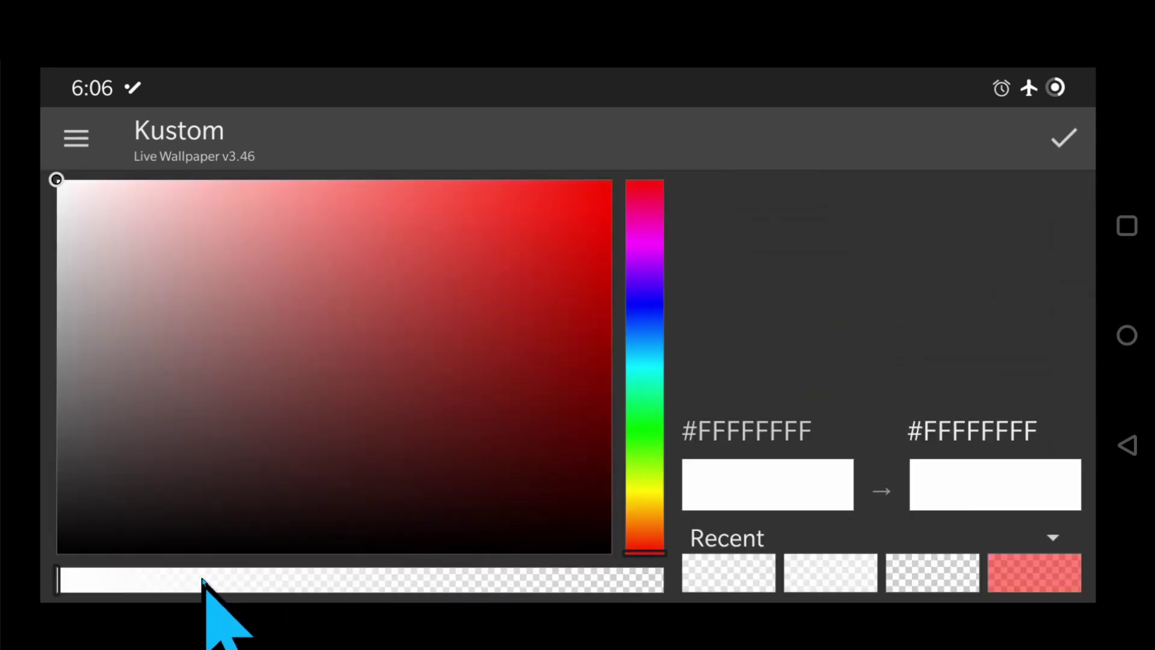
pyautogui.click(226, 576)
pyautogui.click(991, 488)
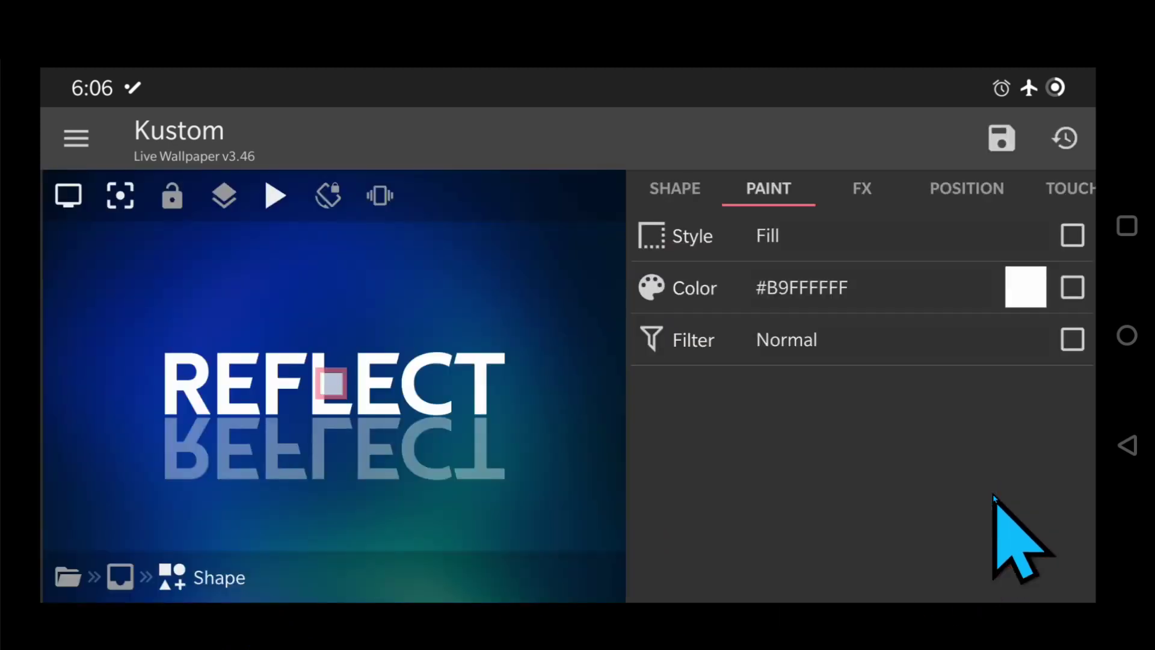
pyautogui.click(675, 187)
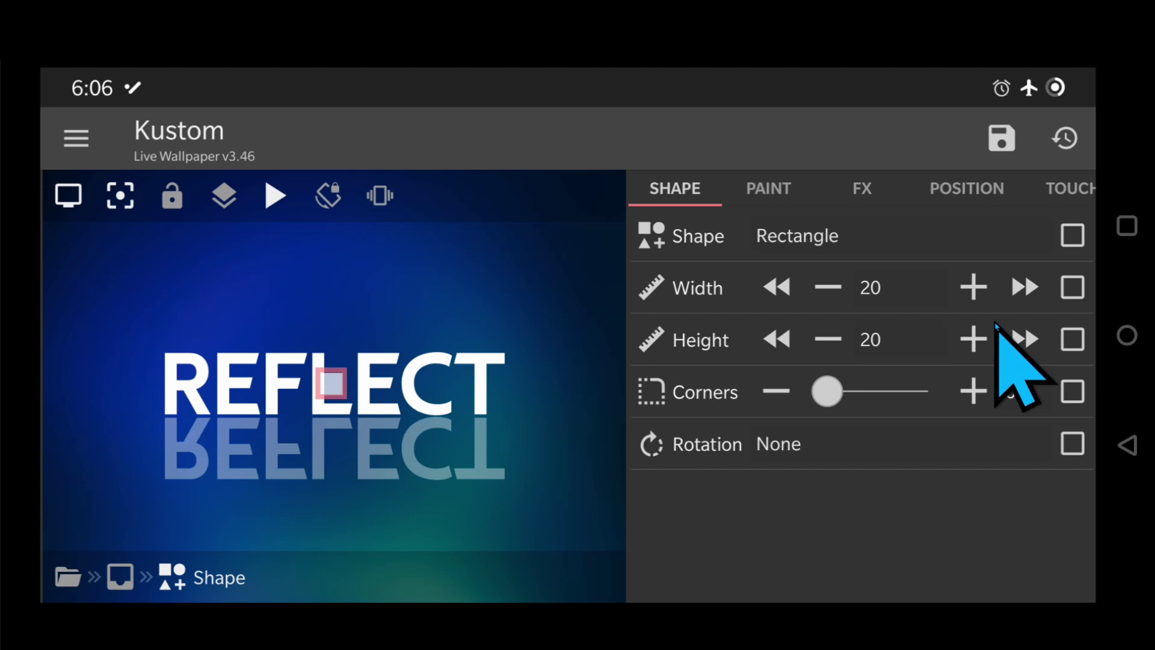
# Step: Widen the rectangle to 320, keeping its height at 20
pyautogui.click(1025, 287)
pyautogui.click(1025, 287)
pyautogui.click(1026, 287)
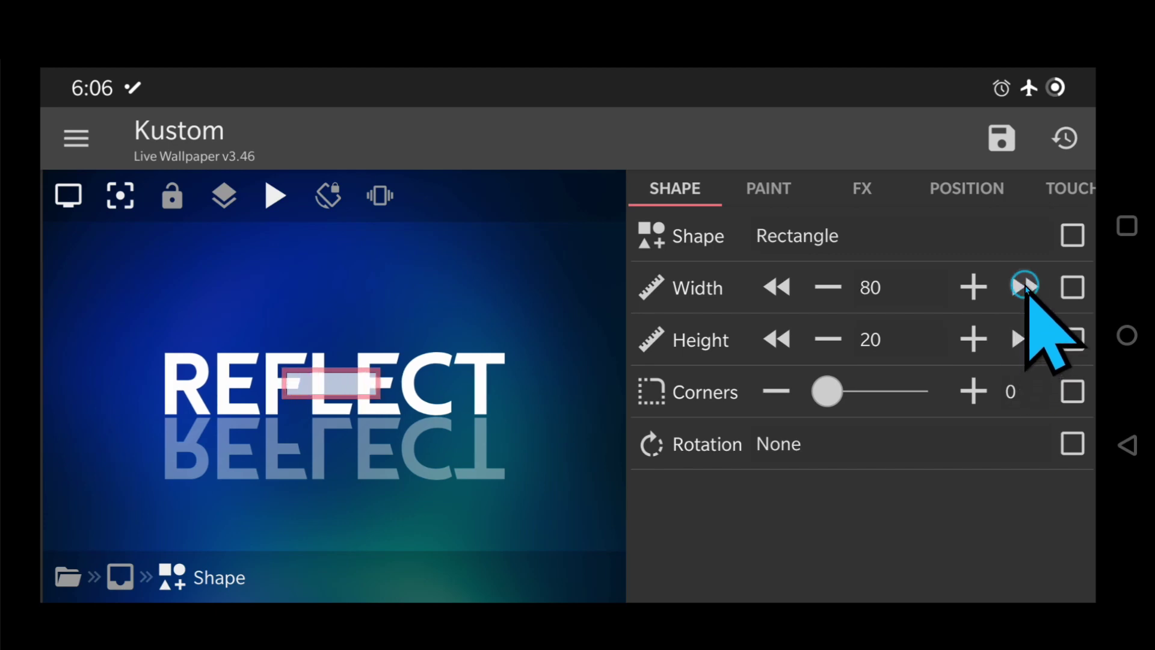
pyautogui.click(1026, 287)
pyautogui.click(1026, 287)
pyautogui.click(1026, 287)
pyautogui.click(1026, 287)
pyautogui.click(1025, 287)
pyautogui.click(1026, 288)
pyautogui.click(1026, 288)
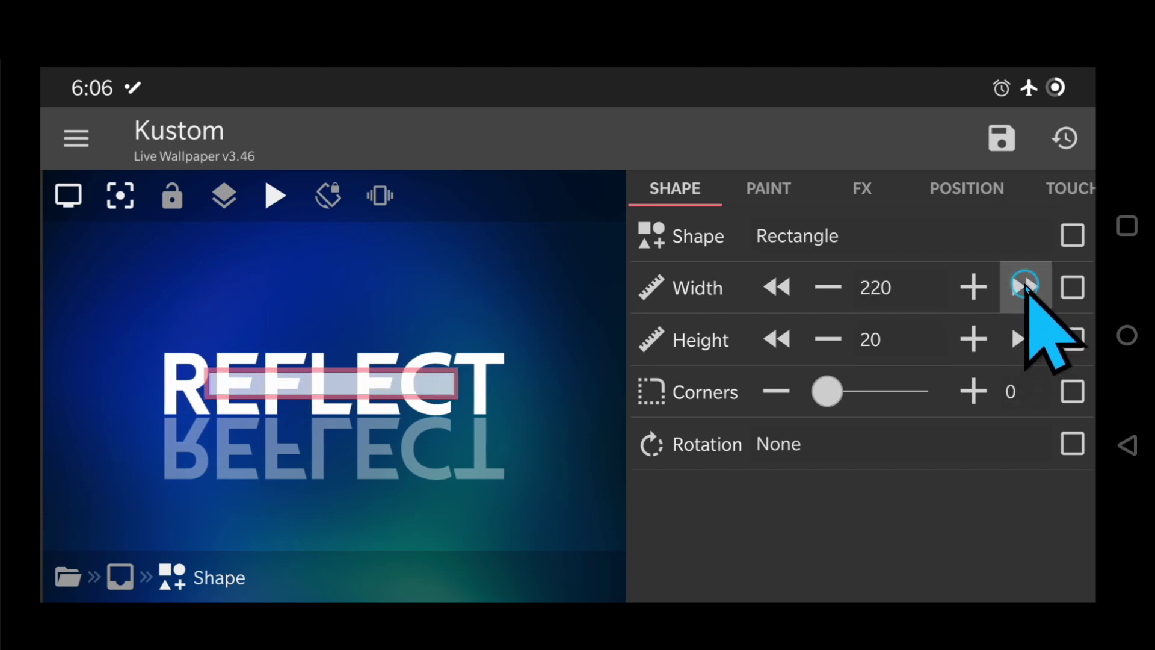
pyautogui.click(1025, 288)
pyautogui.click(1026, 287)
pyautogui.click(1026, 287)
pyautogui.click(1026, 288)
pyautogui.click(1026, 288)
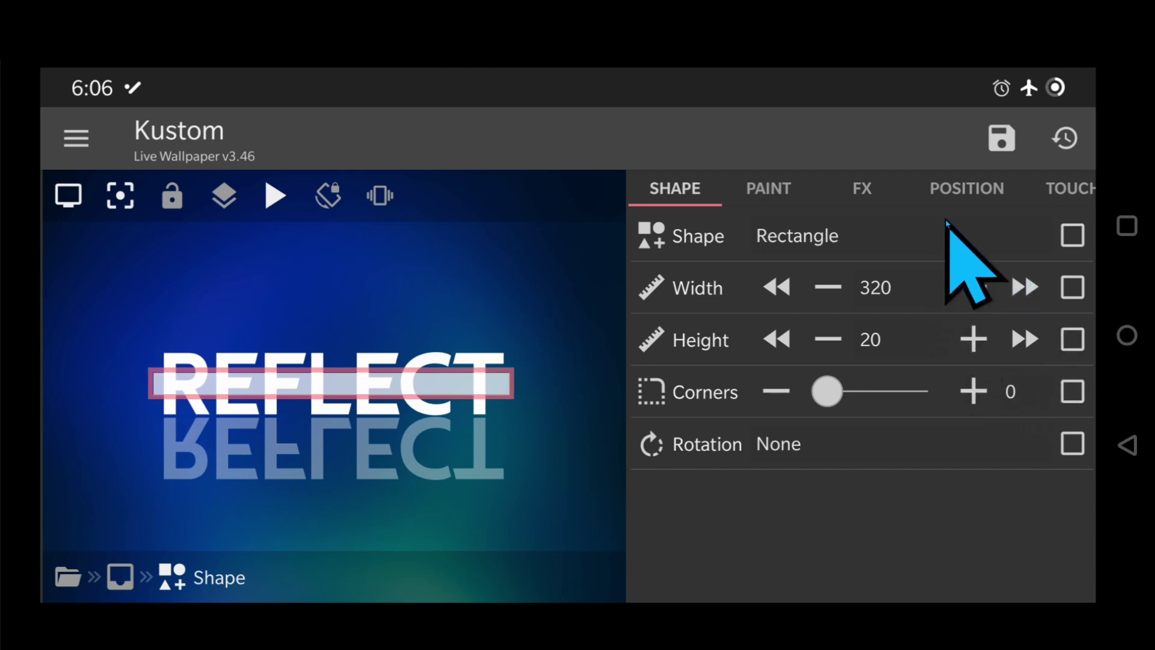
# Step: Set the rectangle's anchor to Bottom in its position settings
pyautogui.click(956, 194)
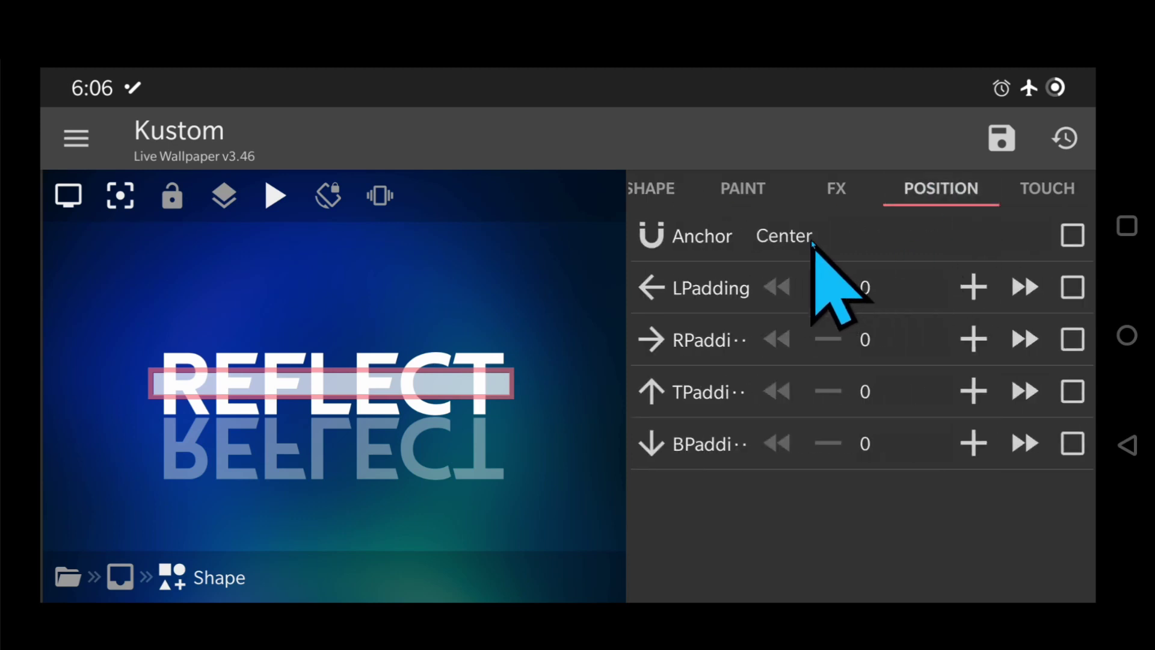
pyautogui.click(810, 239)
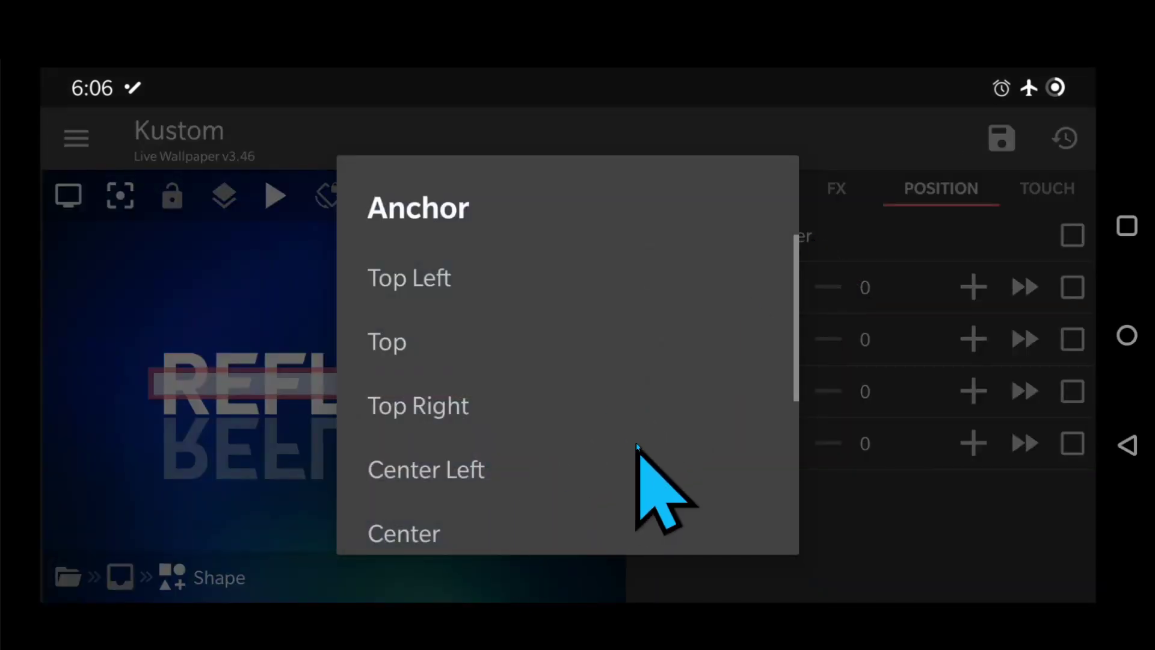
pyautogui.scroll(-4, 641, 475)
pyautogui.click(429, 477)
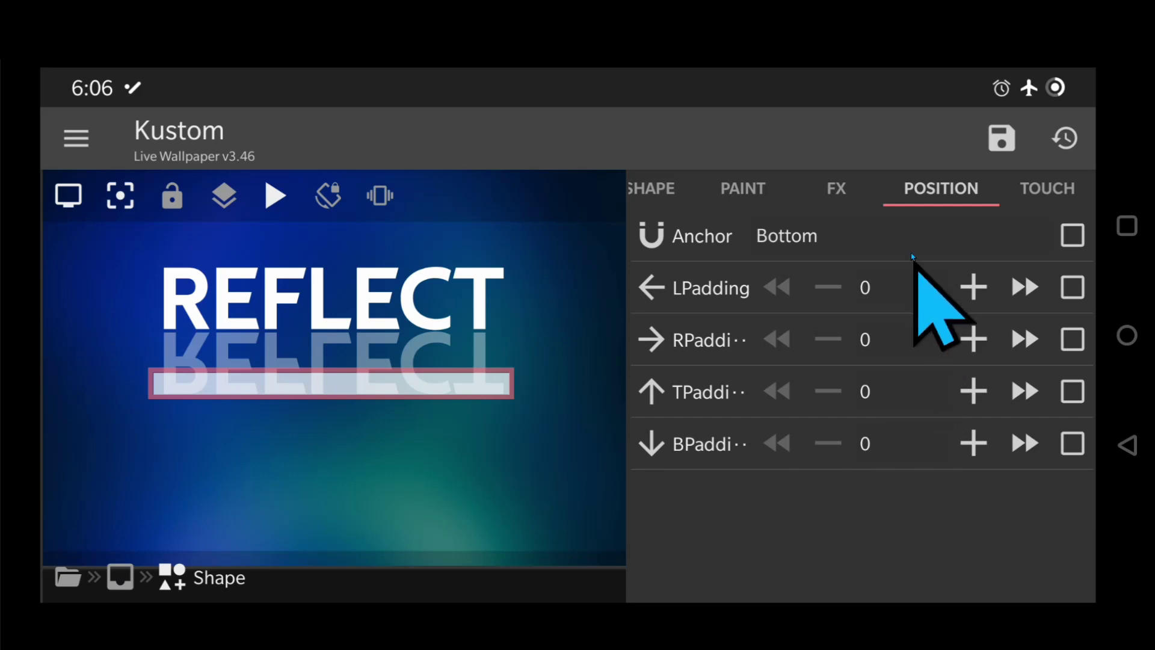
# Step: Give the rectangle an Outer shadow with blur 100
pyautogui.click(837, 192)
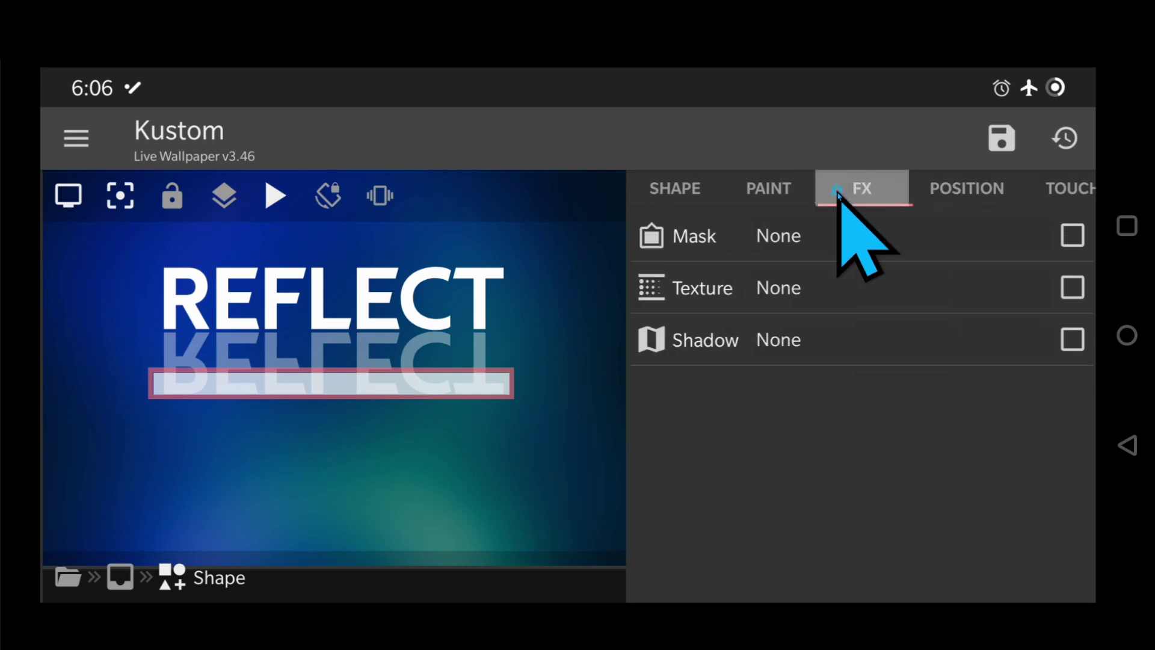
pyautogui.click(807, 343)
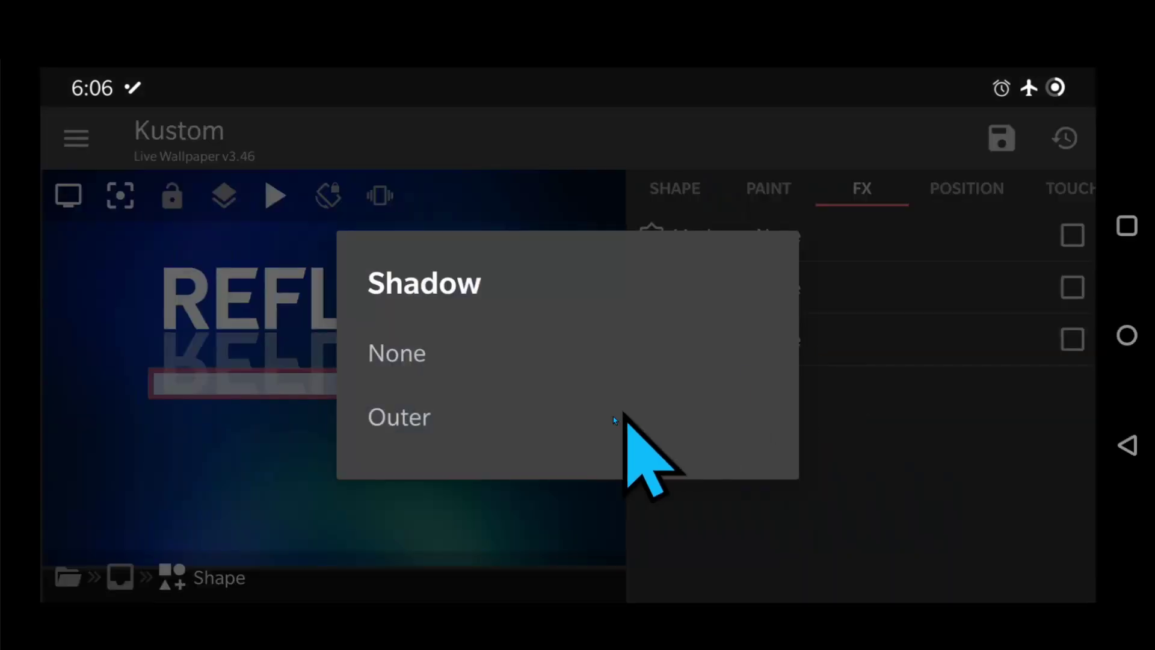
pyautogui.click(428, 422)
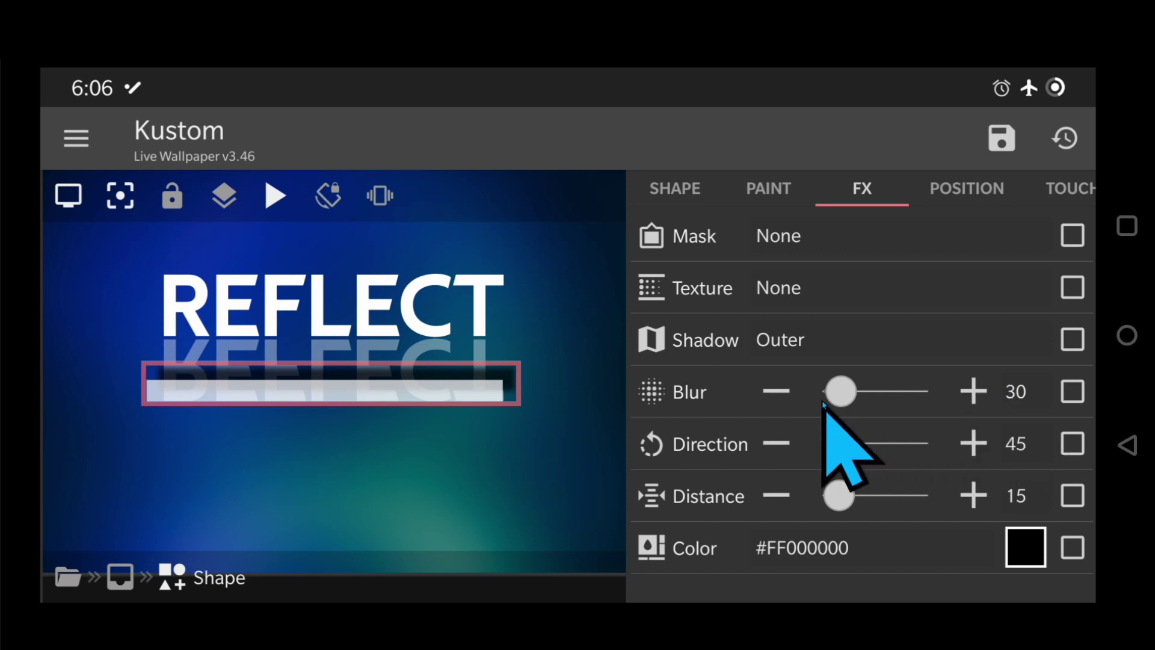
pyautogui.moveTo(841, 392); pyautogui.dragTo(879, 399)
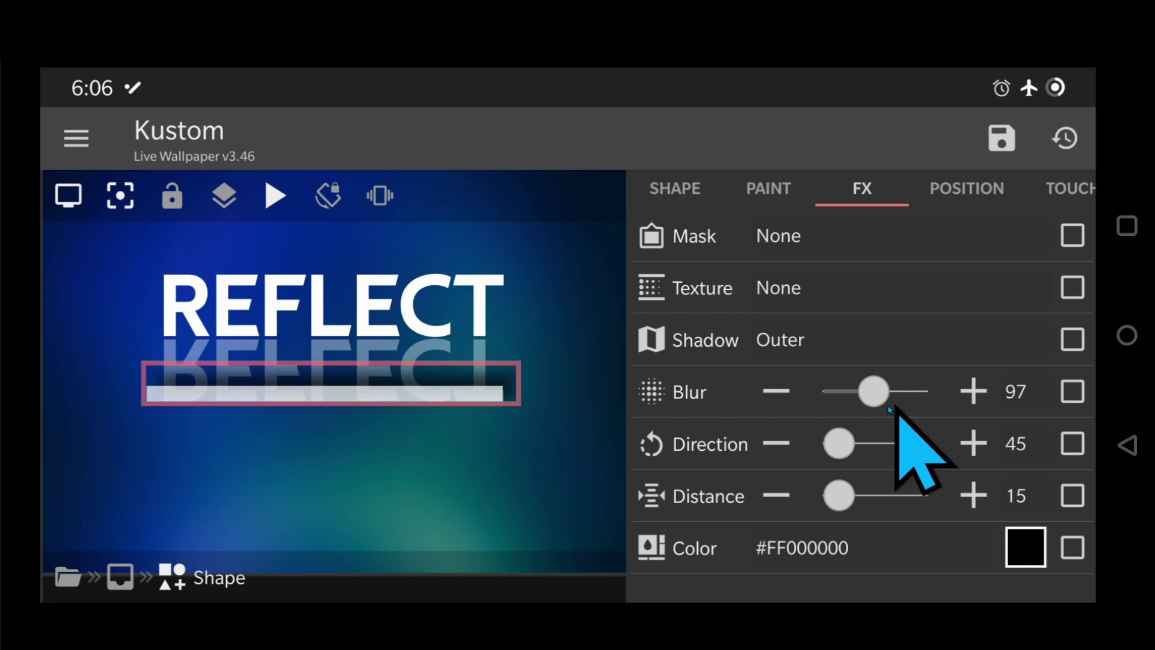
pyautogui.click(978, 392)
pyautogui.click(978, 392)
pyautogui.click(978, 392)
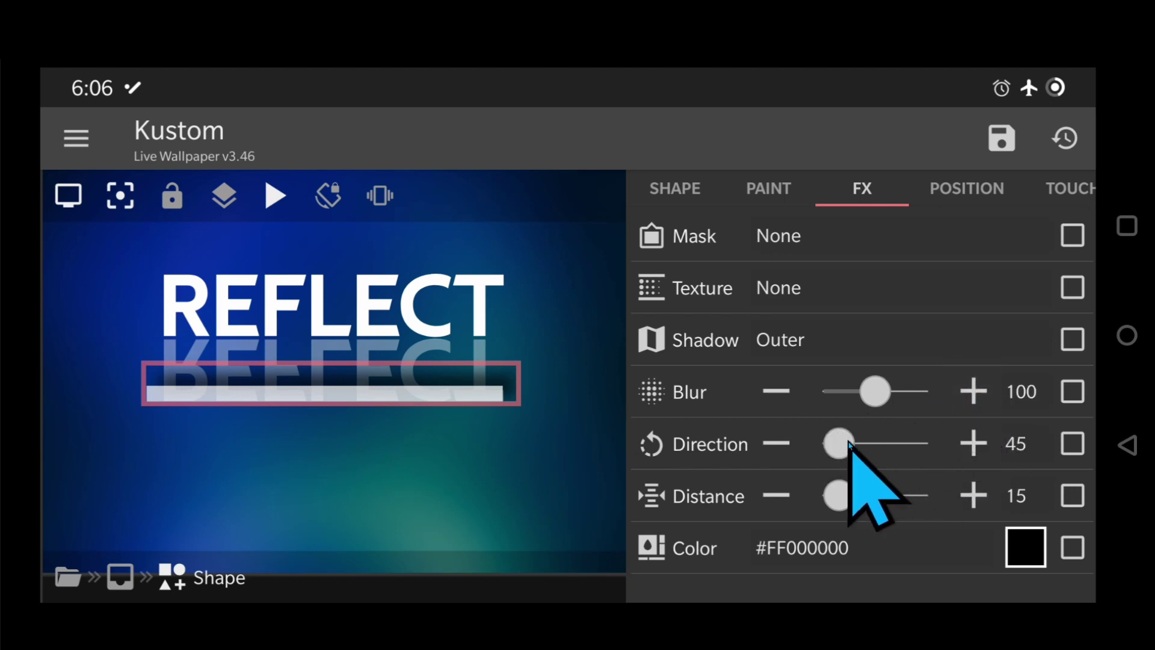
# Step: Set the shadow direction to 90 and its distance to 10
pyautogui.moveTo(849, 443); pyautogui.dragTo(855, 444)
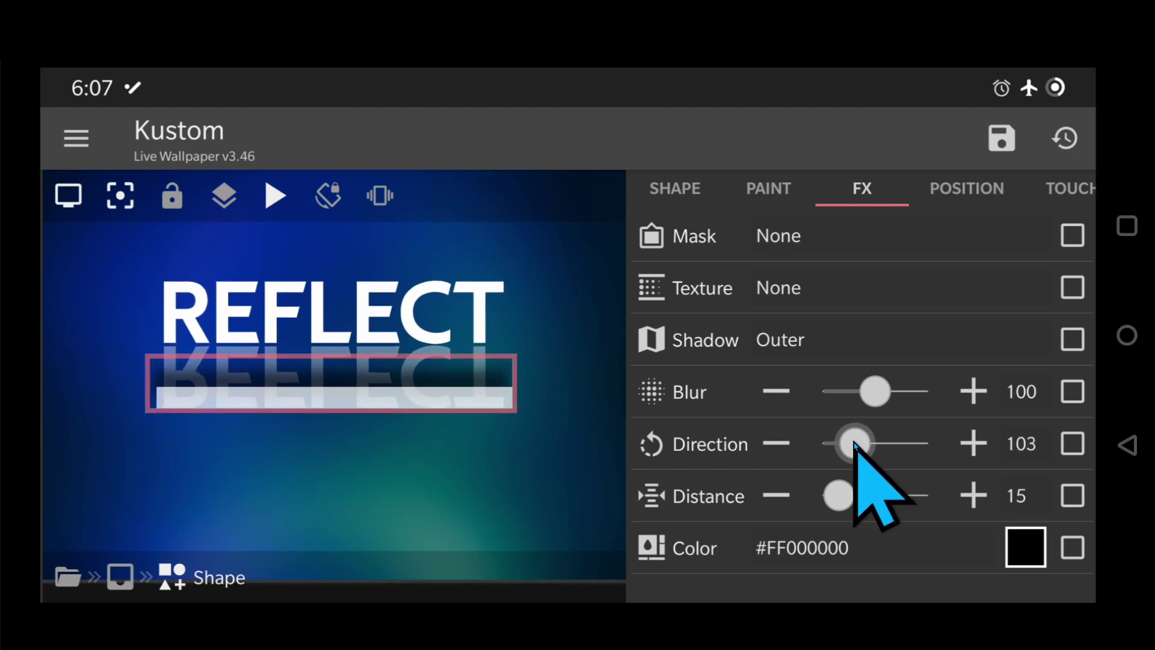
pyautogui.click(779, 443)
pyautogui.click(780, 443)
pyautogui.click(780, 442)
pyautogui.click(780, 443)
pyautogui.click(779, 443)
pyautogui.click(779, 443)
pyautogui.click(780, 443)
pyautogui.click(779, 442)
pyautogui.click(780, 442)
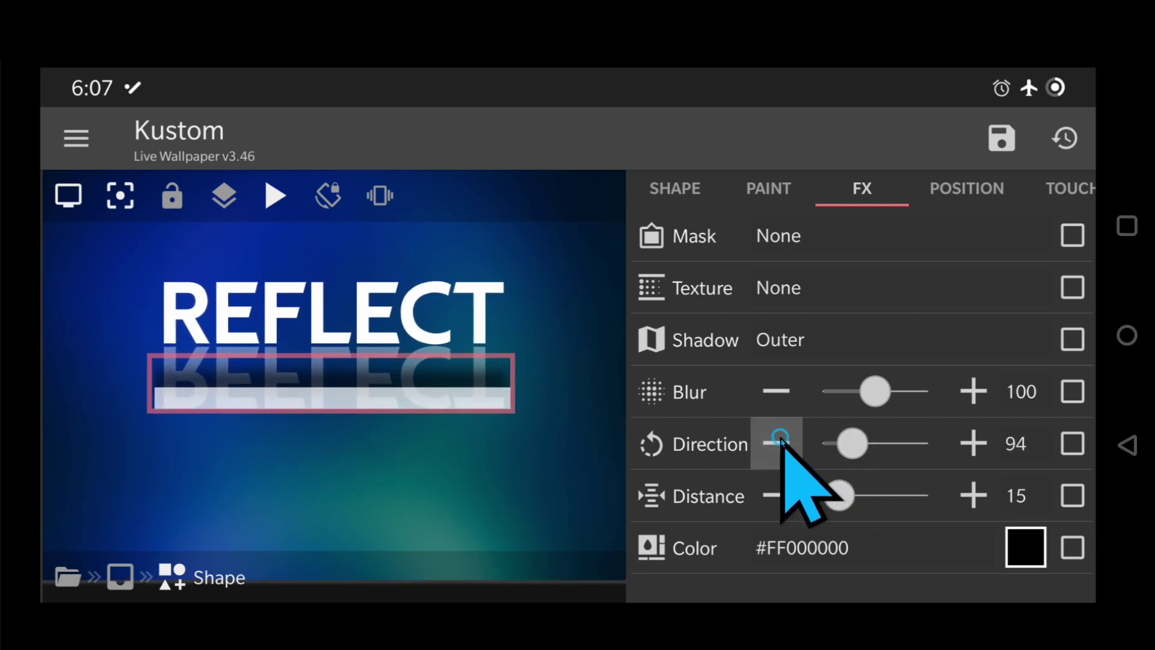
pyautogui.click(780, 443)
pyautogui.click(780, 443)
pyautogui.click(780, 443)
pyautogui.click(779, 443)
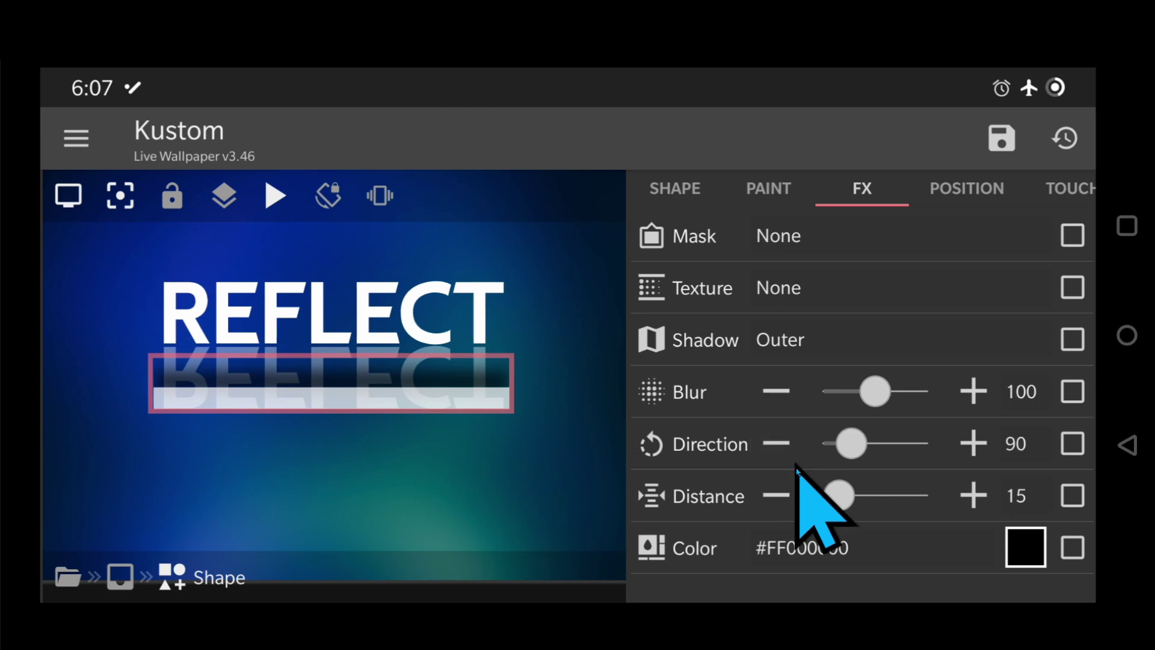
pyautogui.click(781, 495)
pyautogui.click(781, 495)
pyautogui.click(781, 495)
pyautogui.click(781, 495)
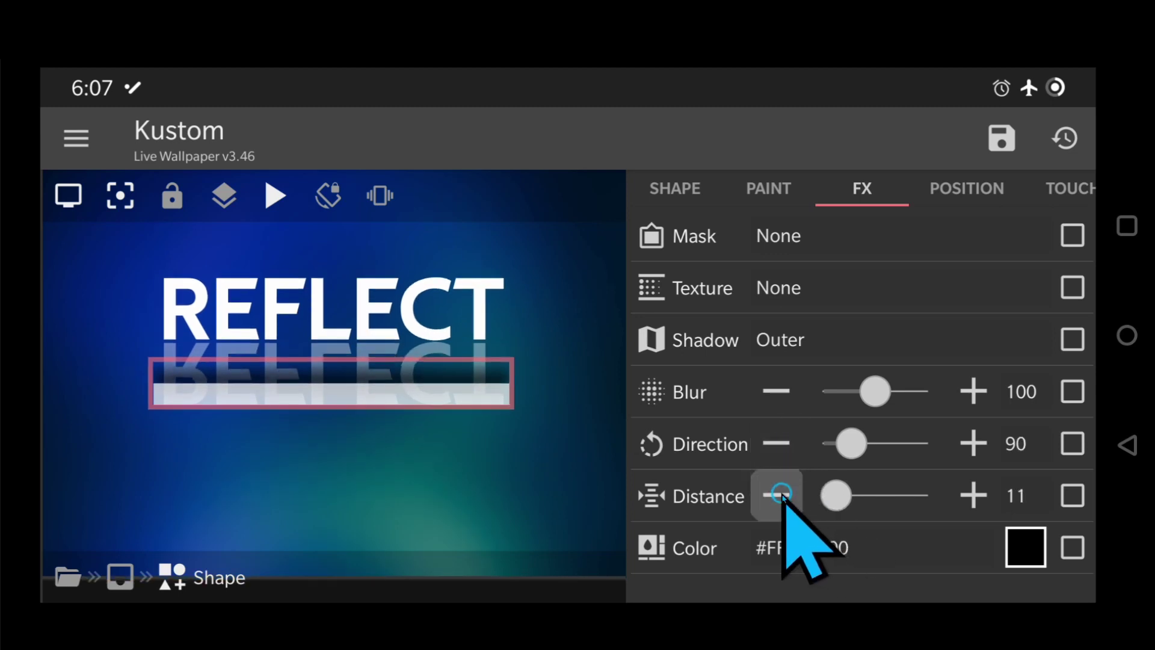
pyautogui.click(781, 495)
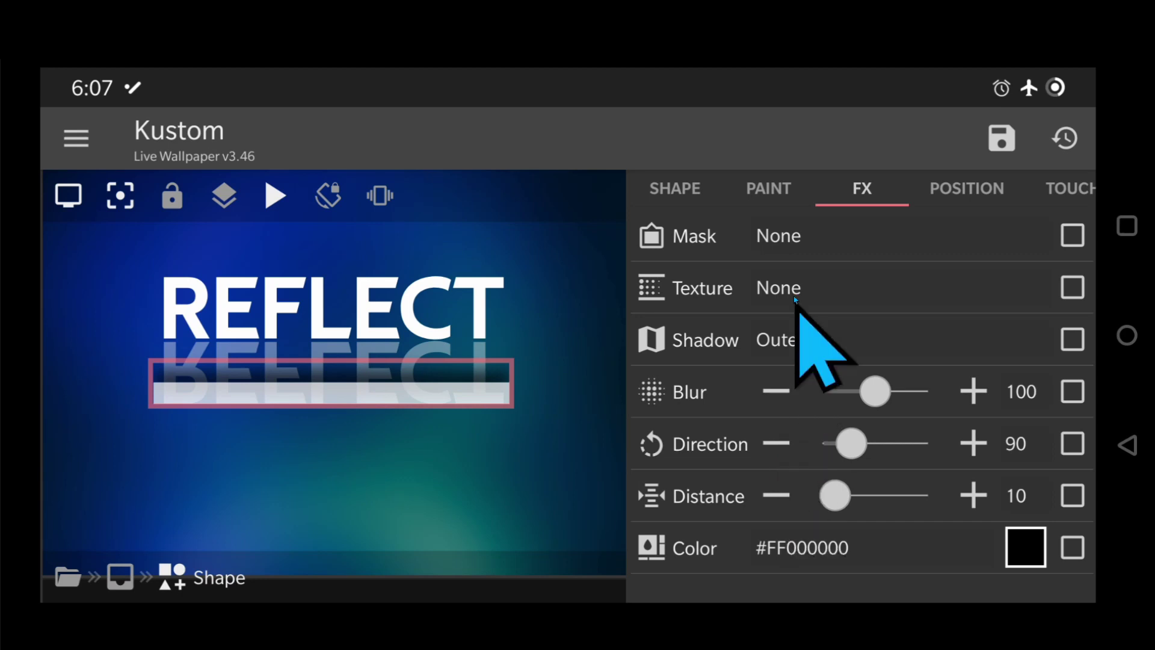
# Step: Change the rectangle's paint filter to Clear
pyautogui.click(766, 185)
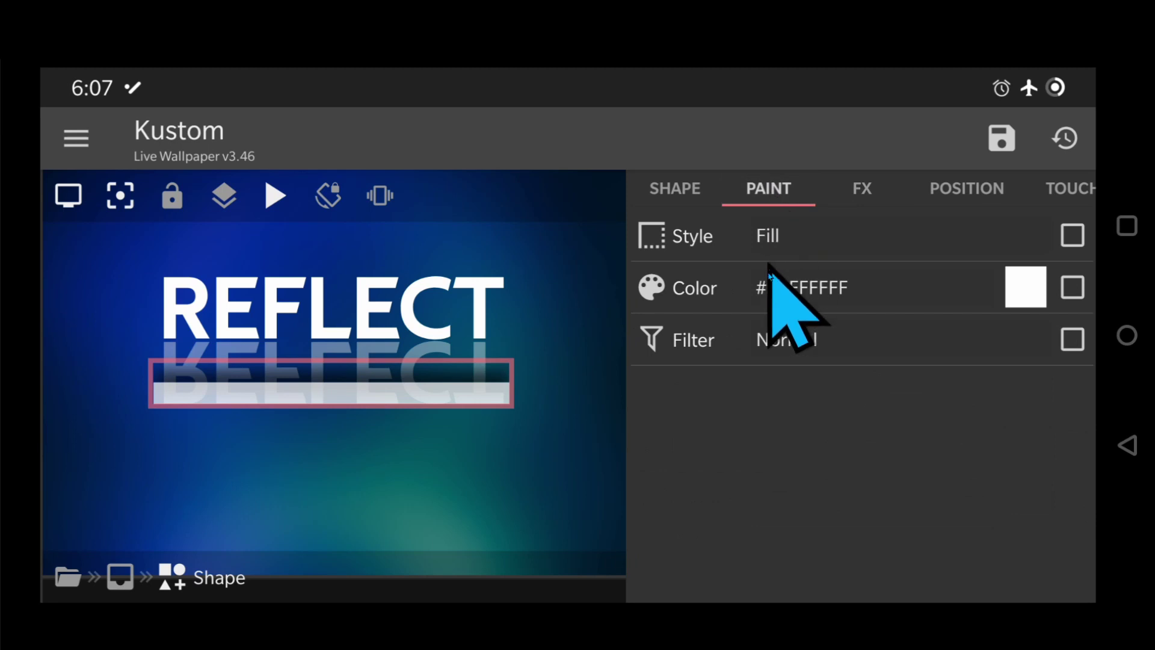
pyautogui.click(839, 344)
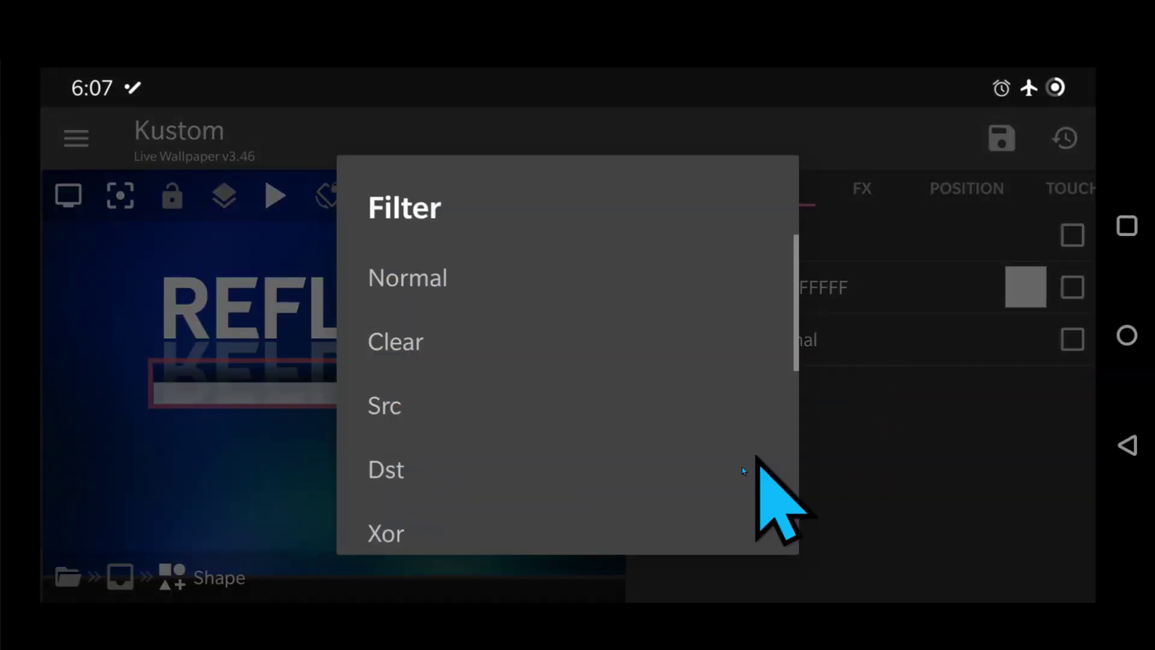
pyautogui.click(424, 346)
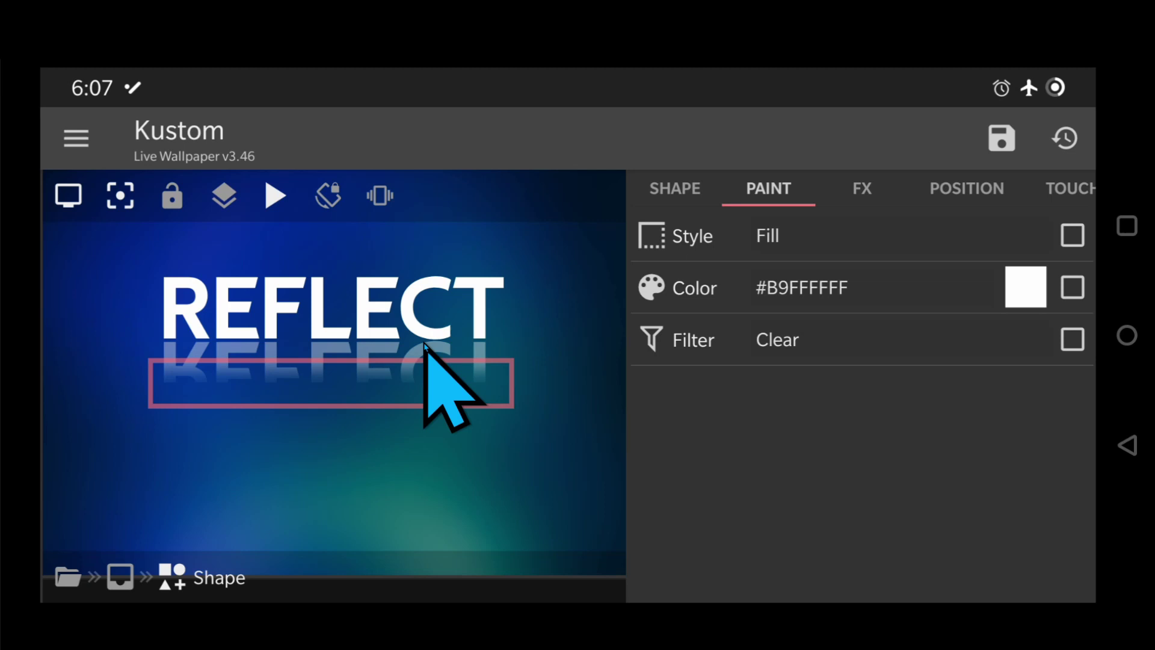
# Step: Copy and paste the Shape item into the Overlap Group, then save the preset
pyautogui.click(121, 579)
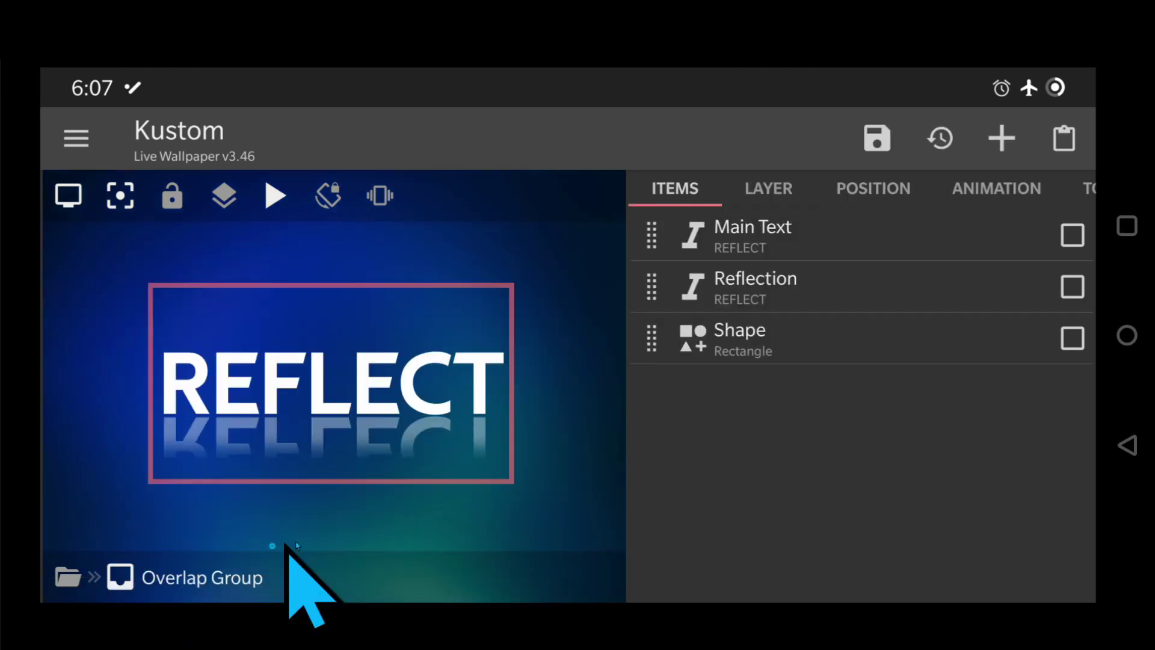
pyautogui.click(1073, 339)
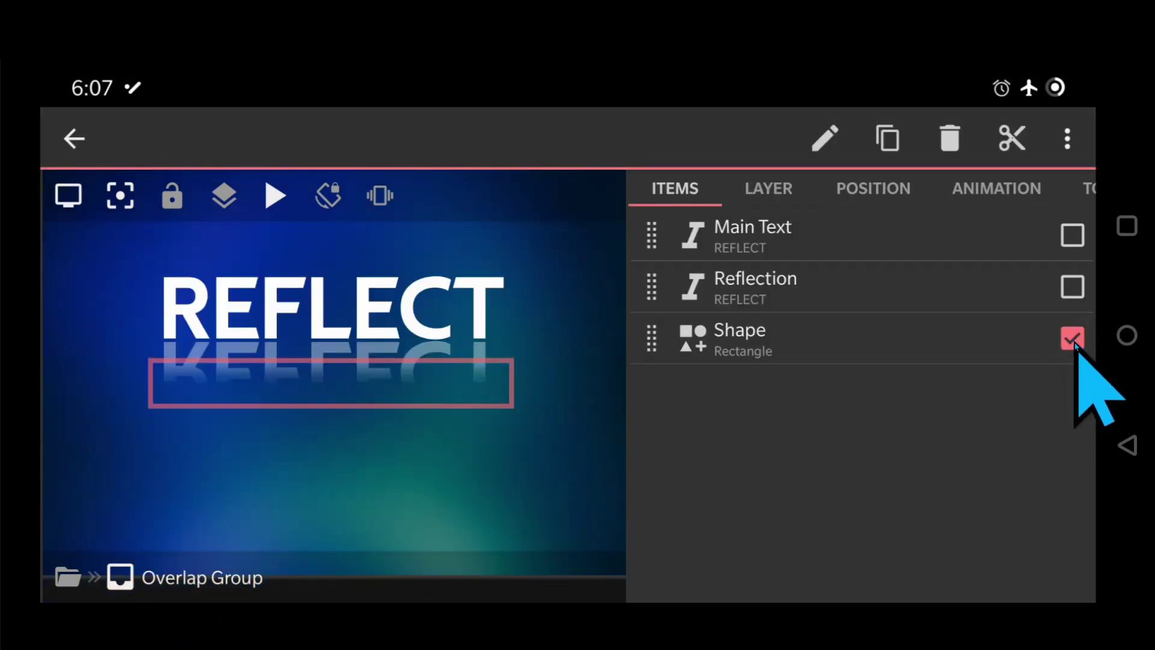
pyautogui.click(888, 139)
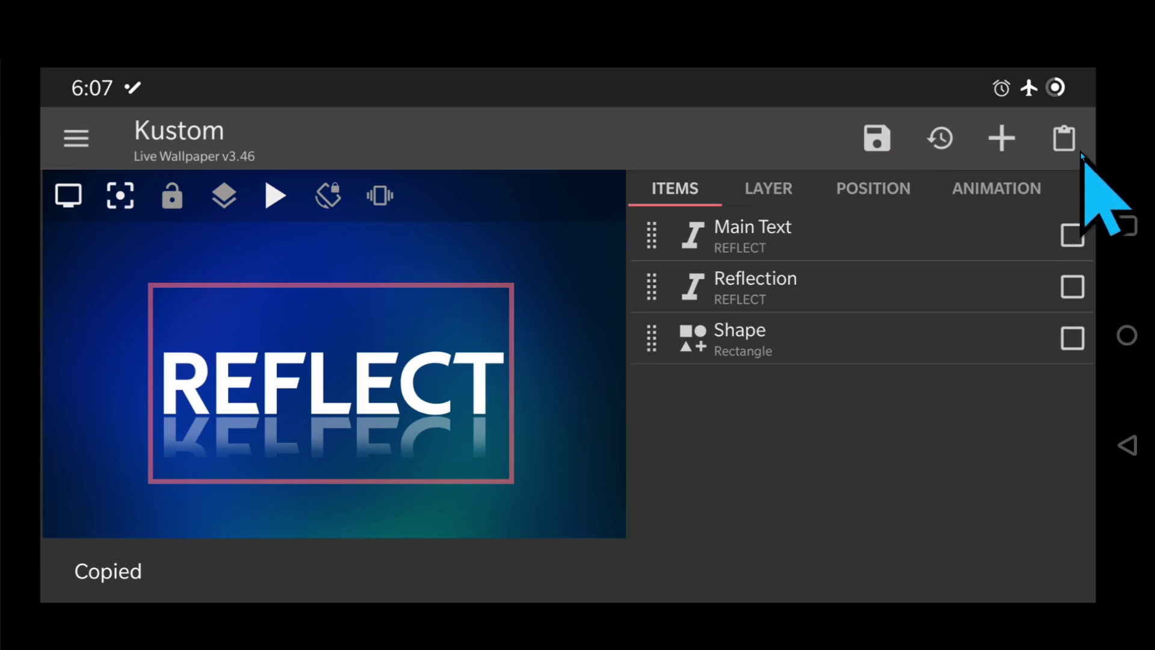
pyautogui.click(1064, 145)
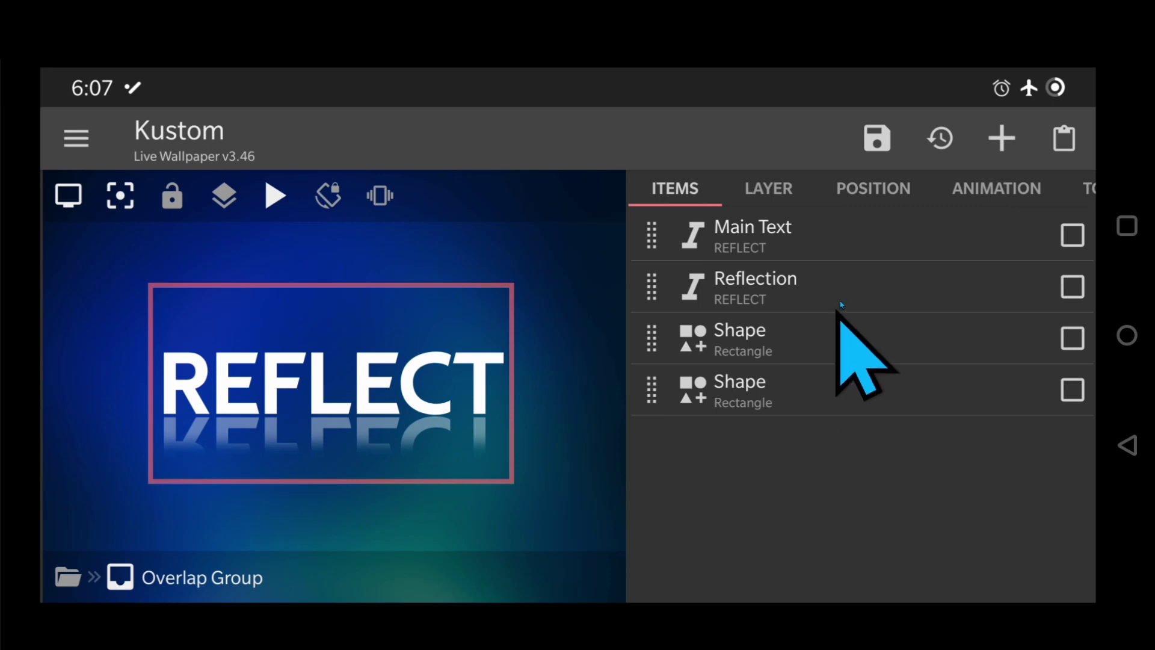
pyautogui.click(877, 140)
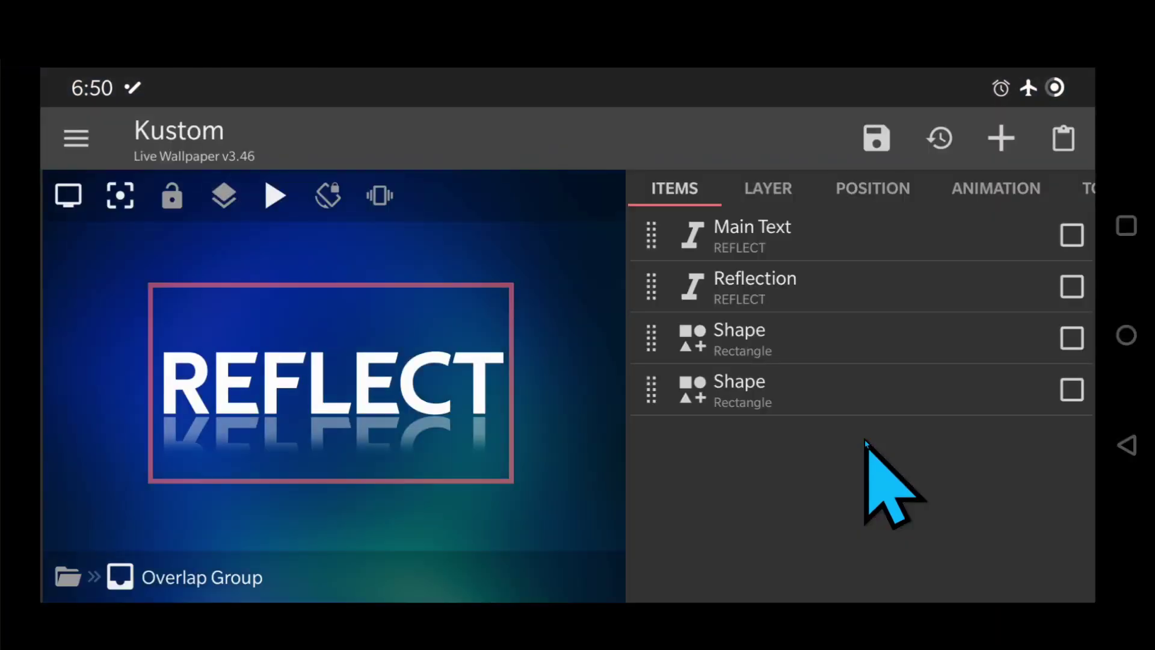
# Step: Switch the rectangle Shape's paint filter from Clear to Dst
pyautogui.click(824, 343)
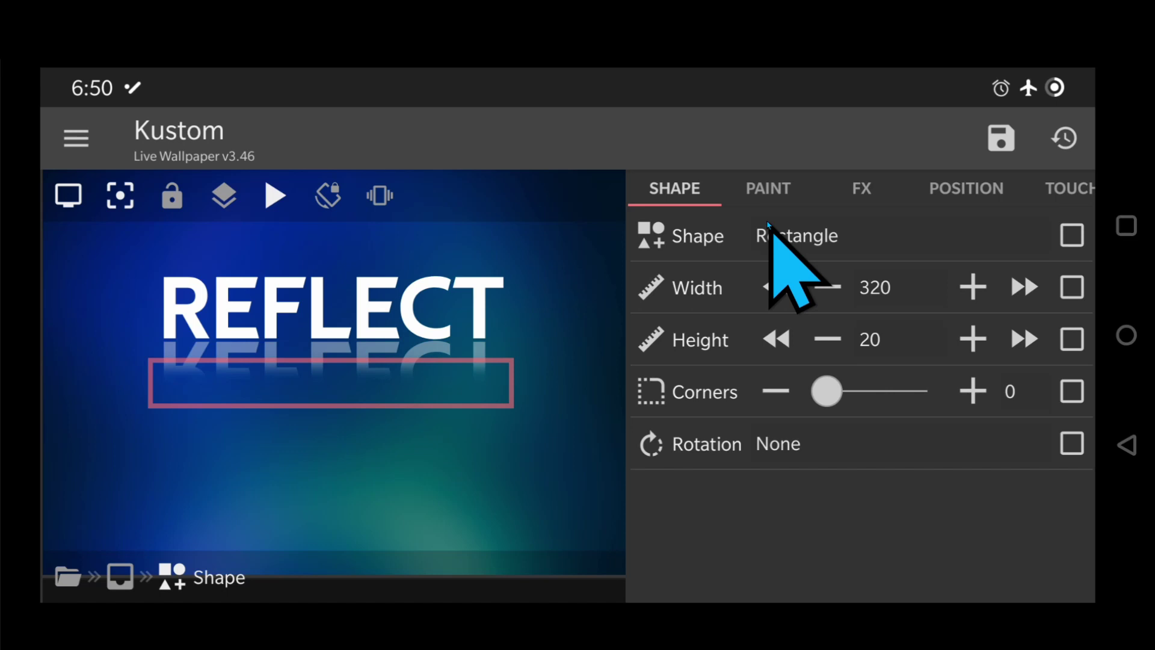
pyautogui.click(767, 193)
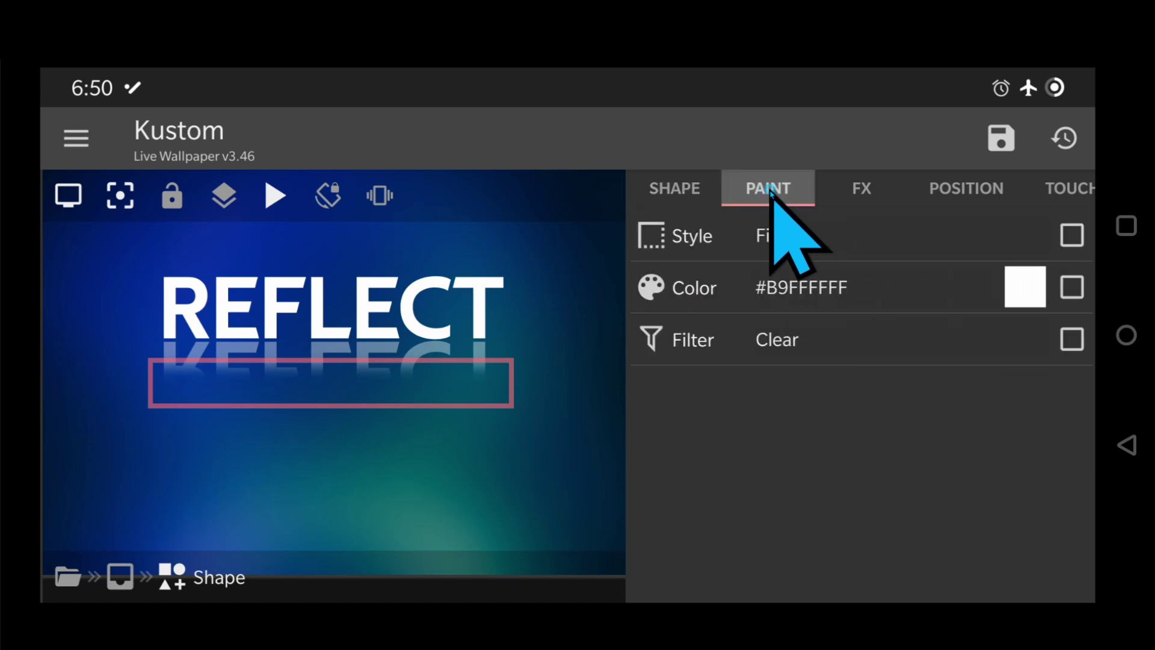
pyautogui.click(811, 346)
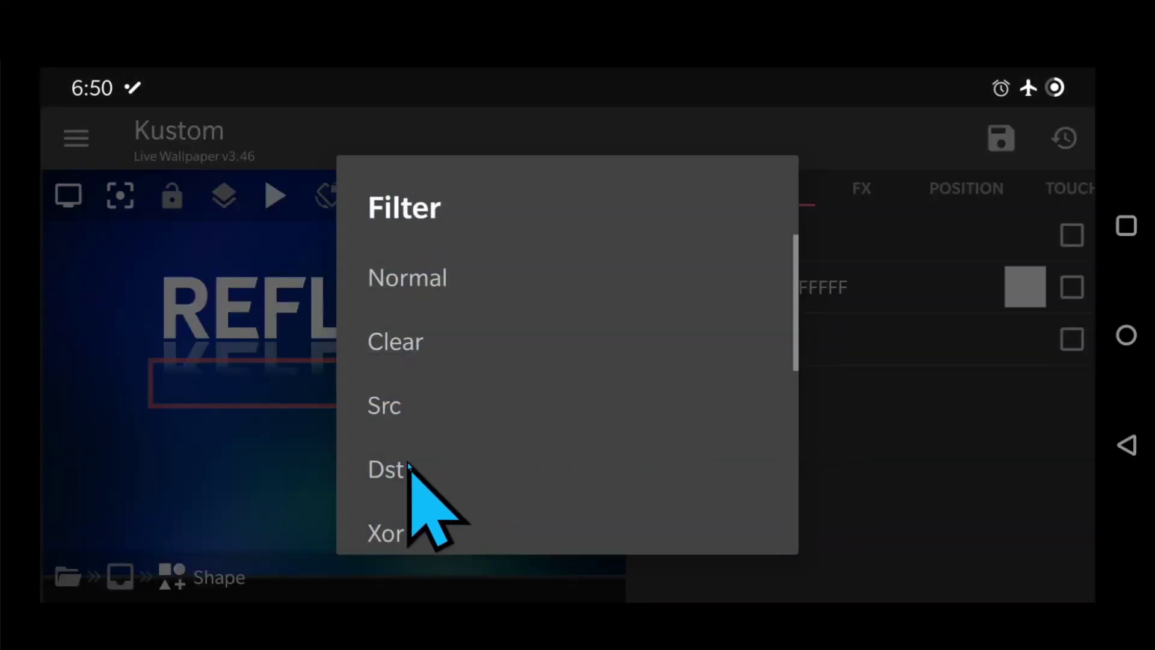
pyautogui.click(655, 470)
pyautogui.click(1126, 447)
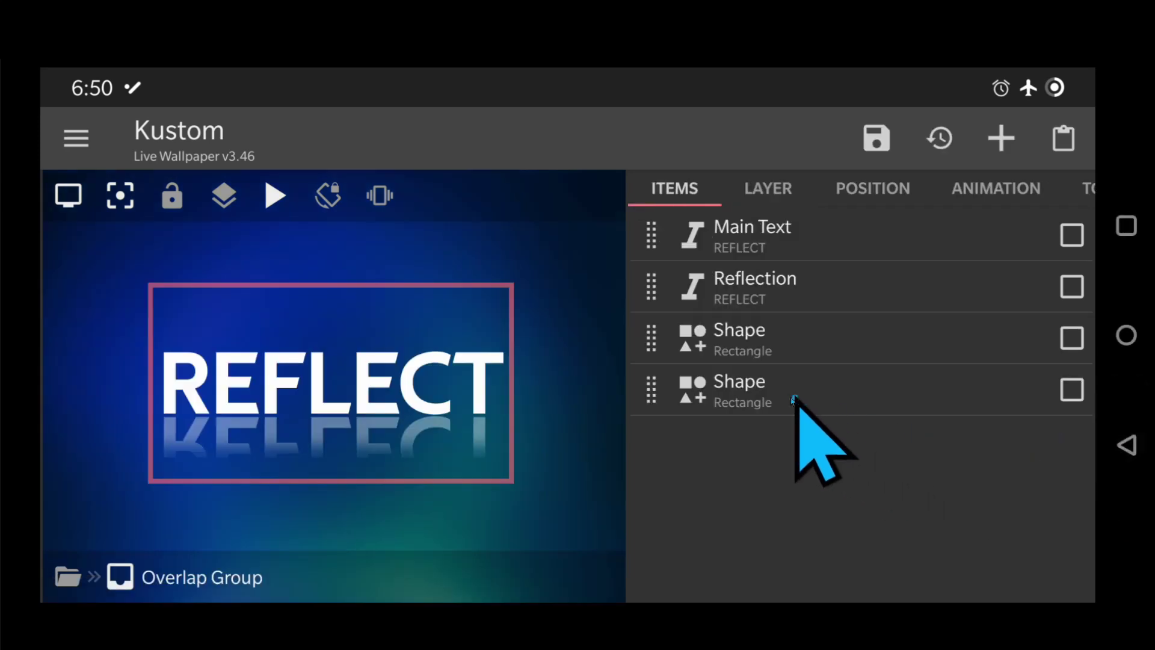
pyautogui.click(754, 188)
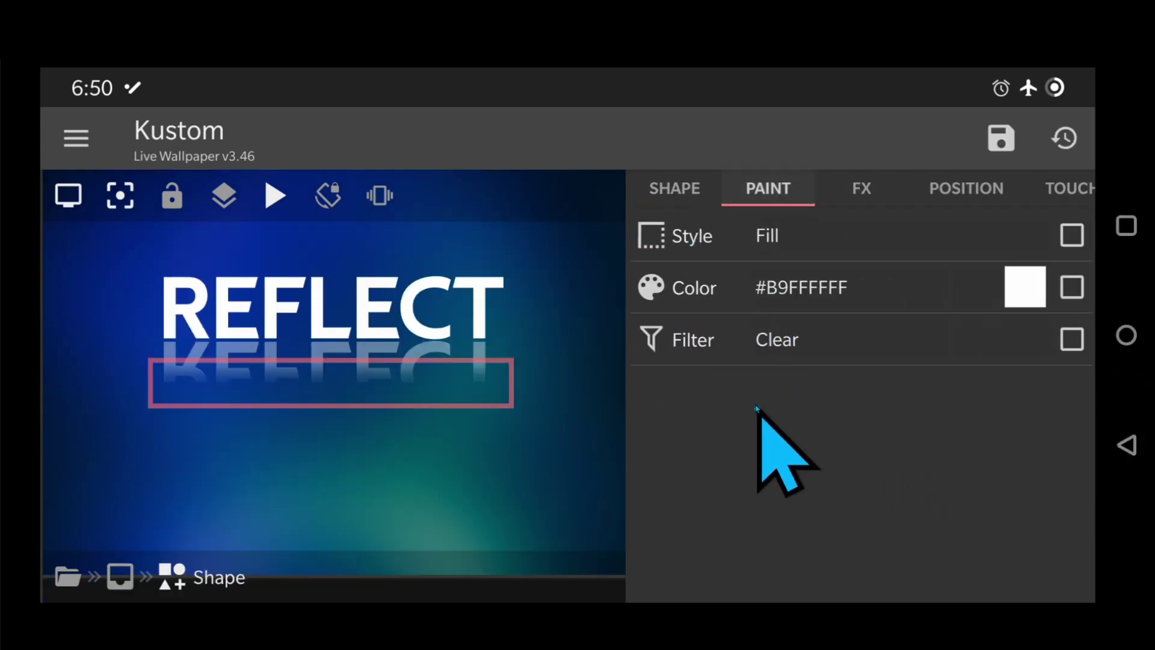
pyautogui.click(803, 349)
pyautogui.click(692, 467)
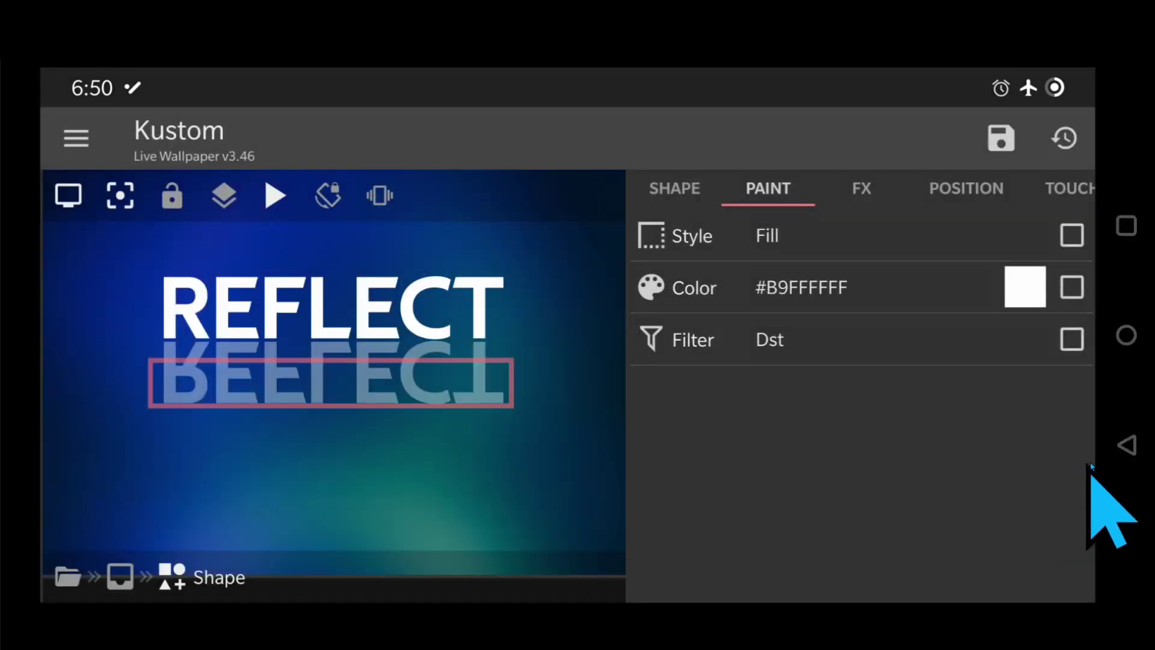
pyautogui.click(1123, 445)
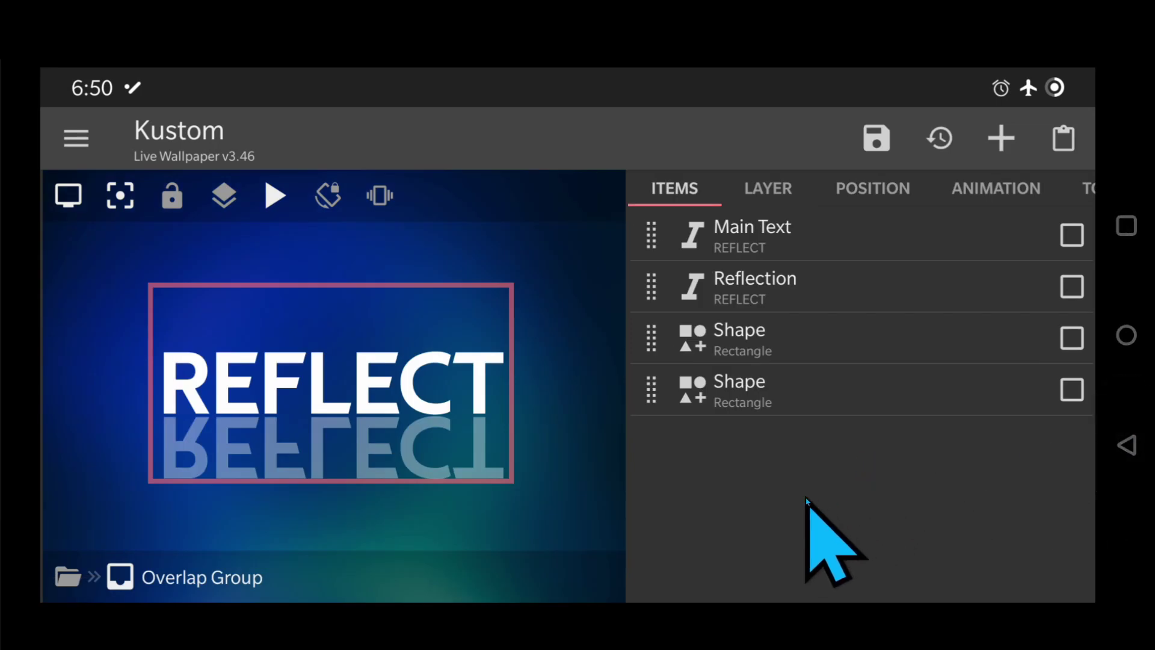
# Step: Enlarge the Reflection text to size 93 and set its rotation offset to 215
pyautogui.click(798, 290)
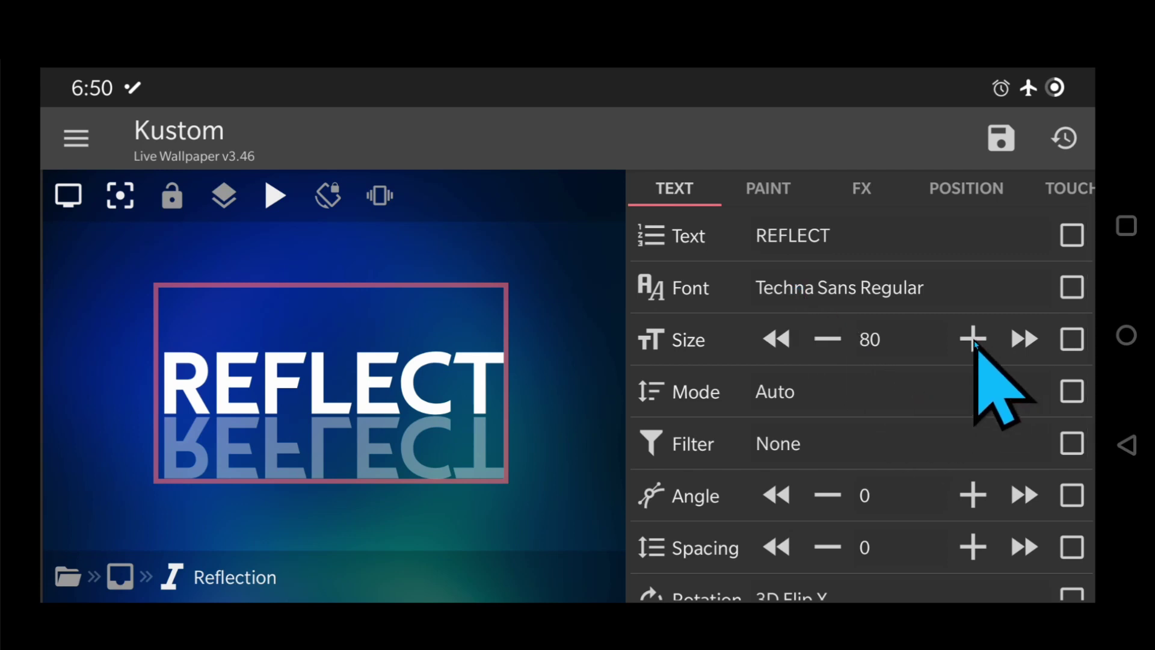
pyautogui.click(973, 340)
pyautogui.tripleClick(973, 340)
pyautogui.doubleClick(973, 340)
pyautogui.tripleClick(973, 339)
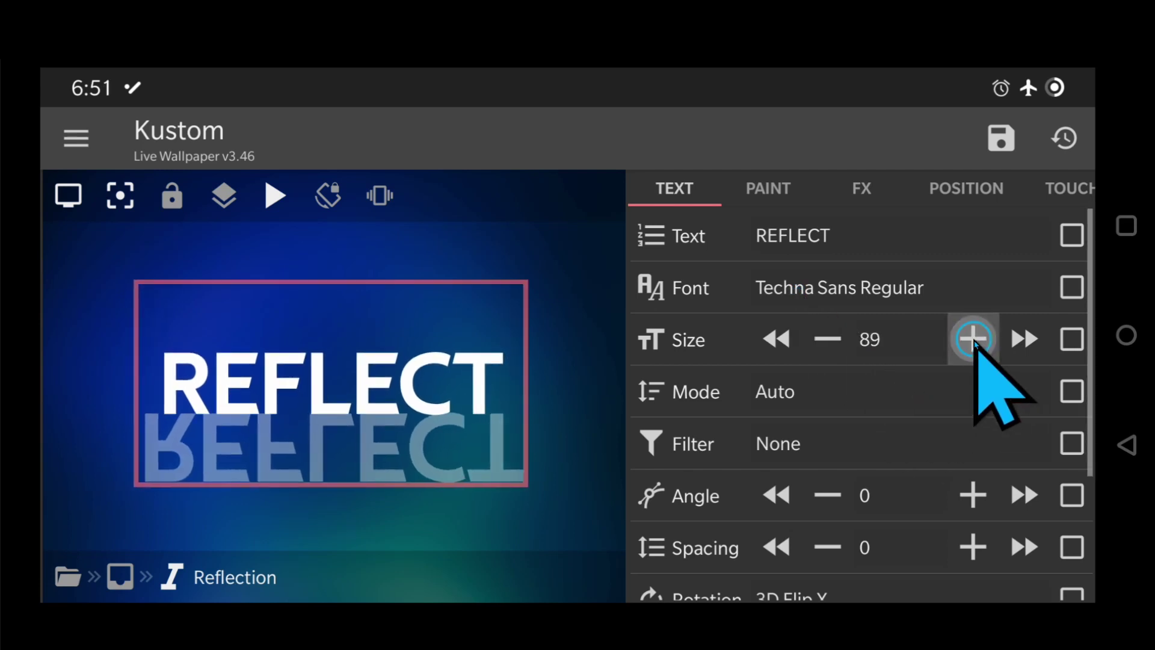
pyautogui.click(973, 339)
pyautogui.click(973, 339)
pyautogui.click(973, 339)
pyautogui.click(973, 339)
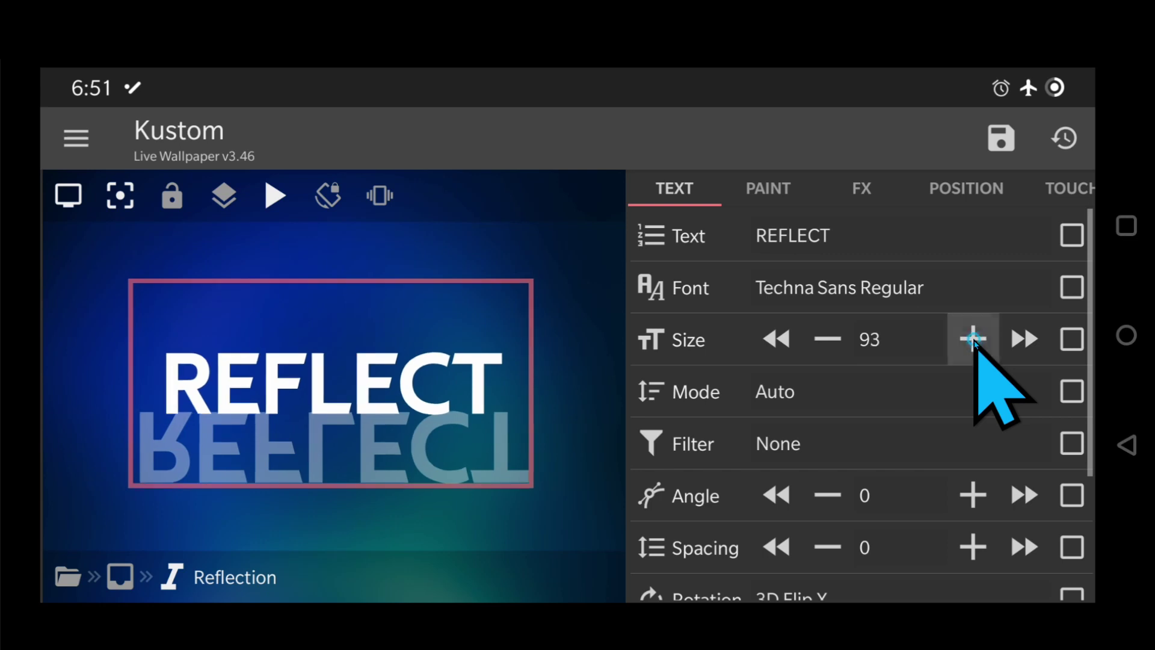
pyautogui.scroll(-5, 825, 394)
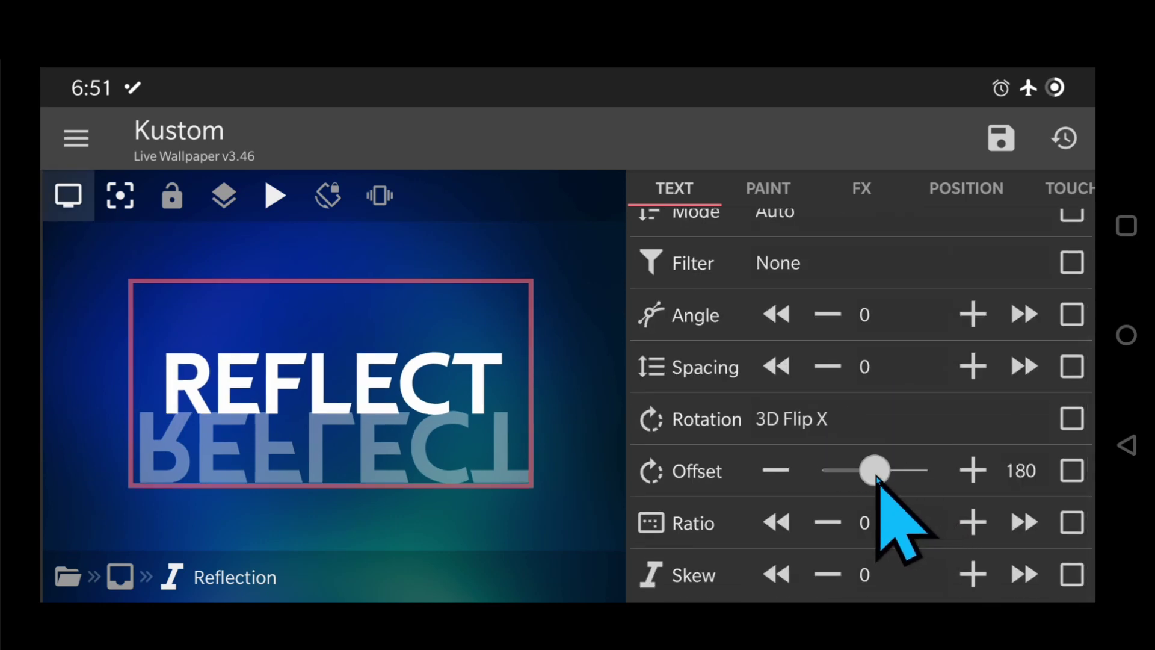
pyautogui.moveTo(877, 479); pyautogui.dragTo(888, 480)
pyautogui.click(970, 470)
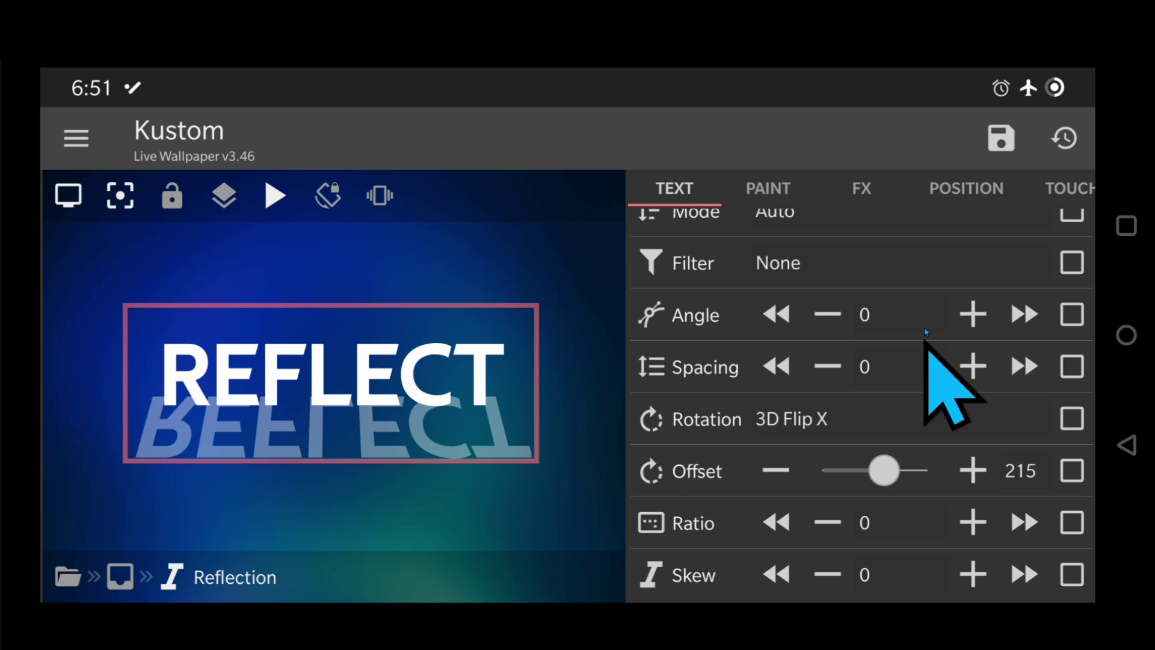
# Step: Raise the Reflection text's bottom padding to 150
pyautogui.click(965, 188)
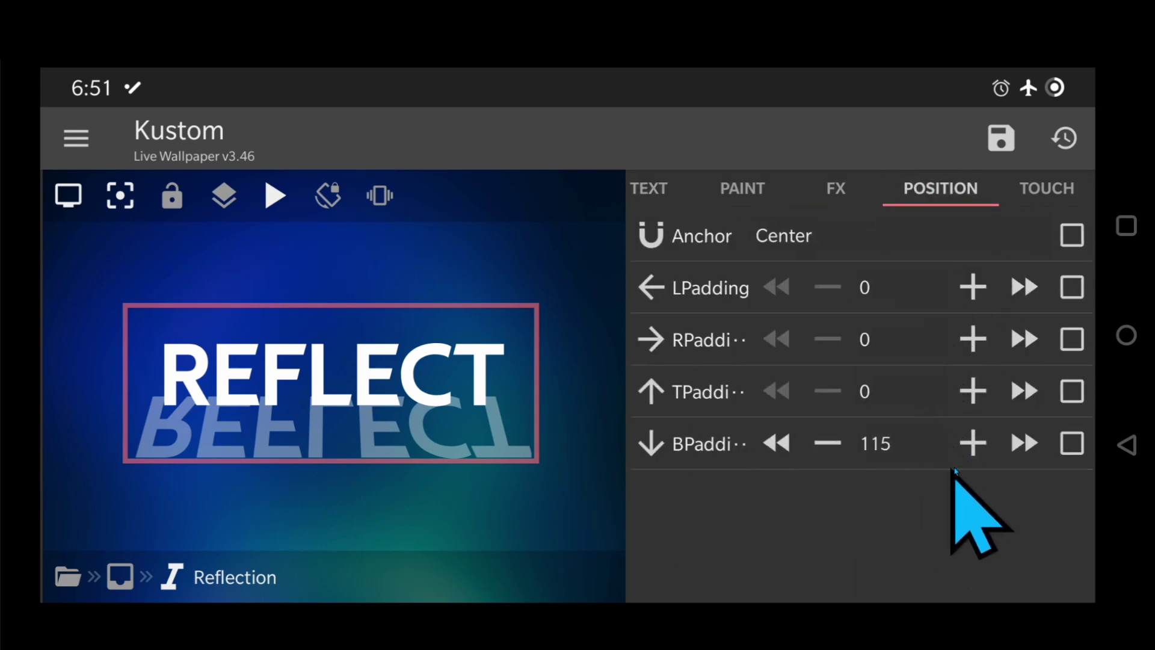
pyautogui.click(1024, 446)
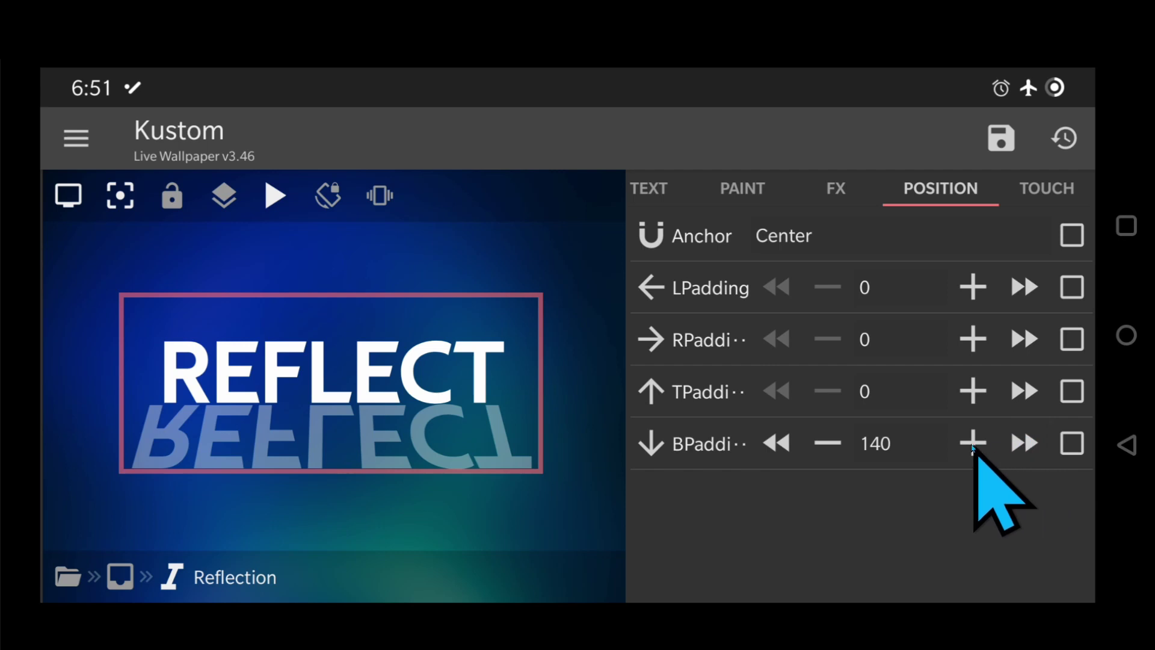
pyautogui.click(973, 445)
pyautogui.click(973, 445)
pyautogui.click(973, 445)
pyautogui.click(973, 444)
pyautogui.click(973, 444)
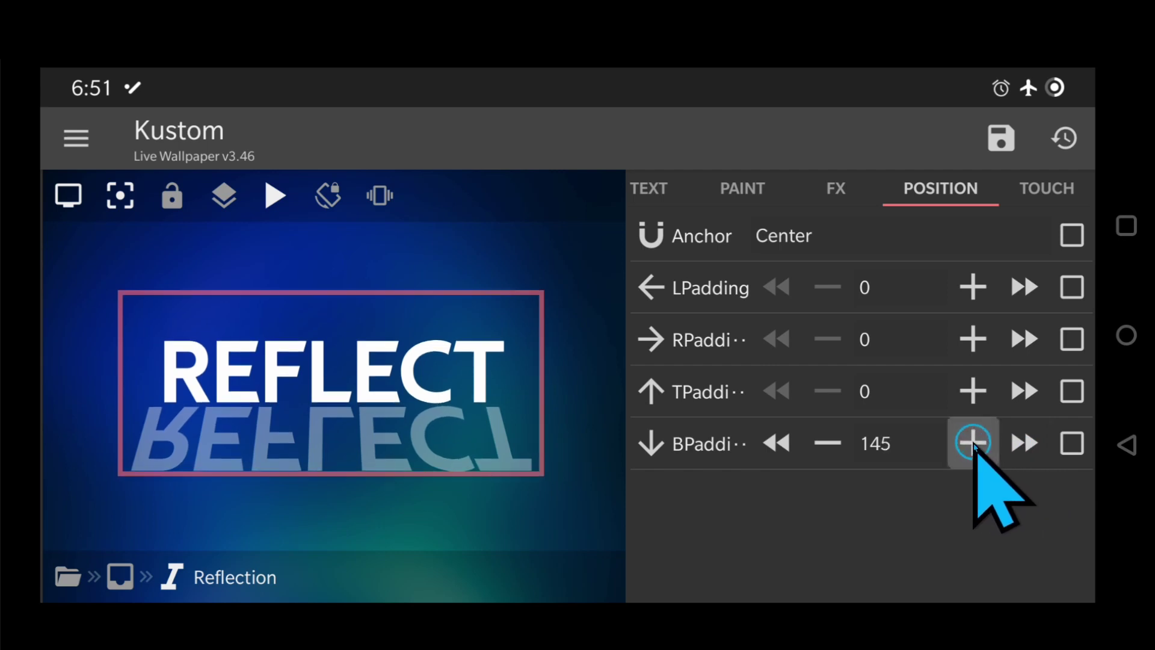
pyautogui.click(973, 445)
pyautogui.click(973, 444)
pyautogui.click(973, 444)
pyautogui.click(973, 444)
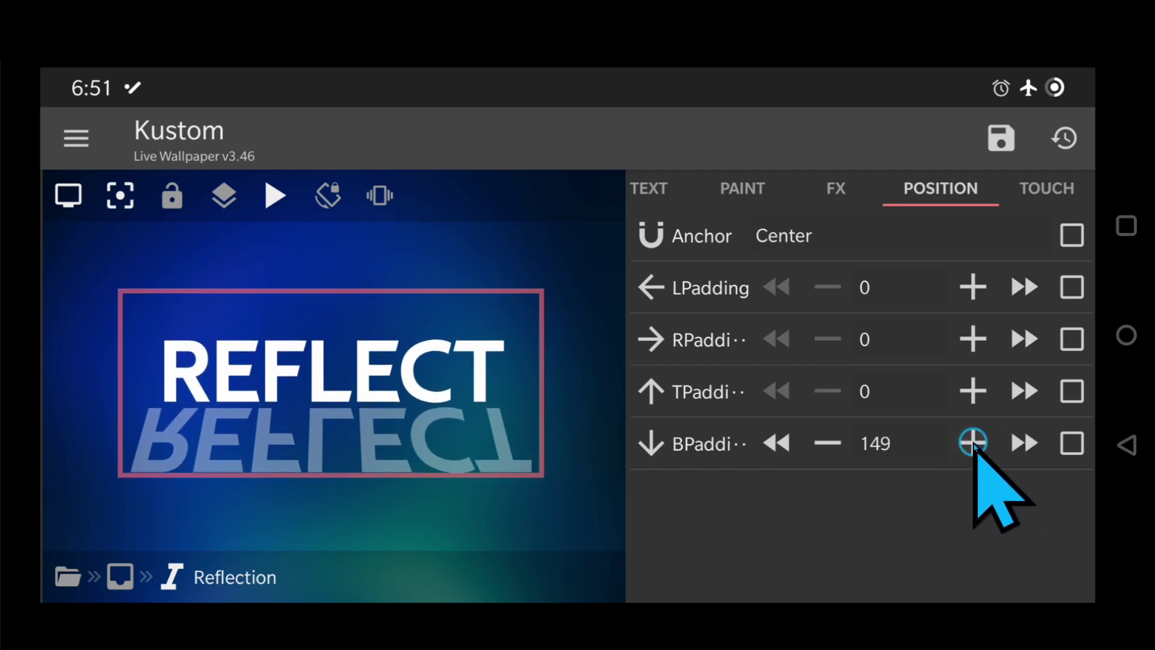
pyautogui.click(973, 444)
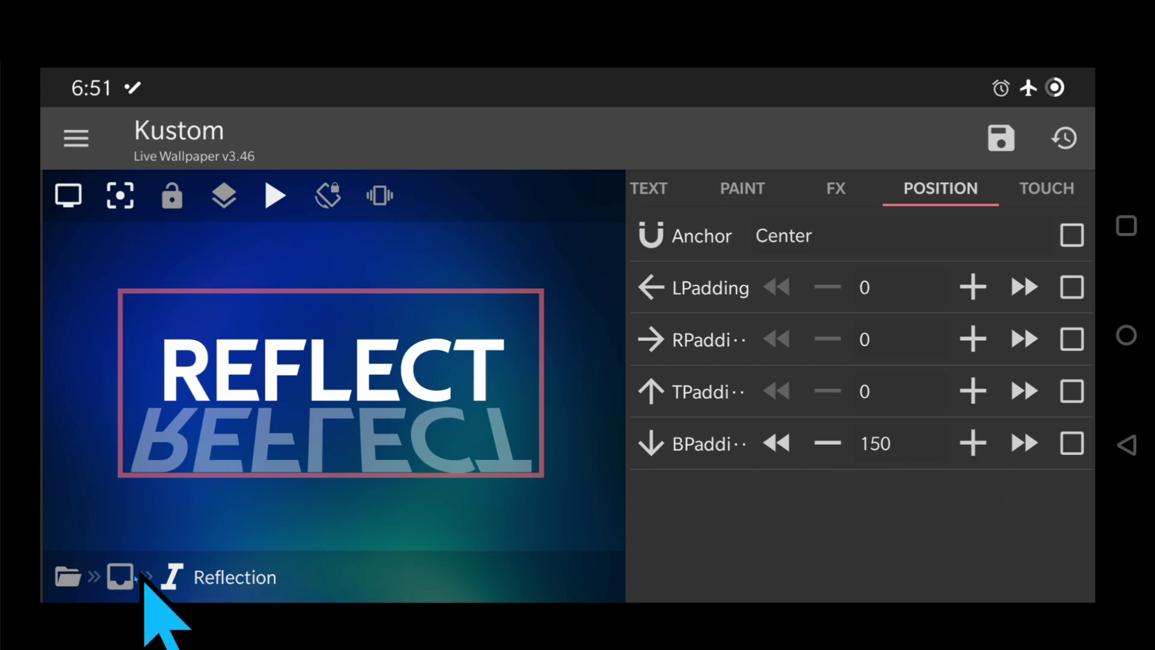
pyautogui.click(158, 574)
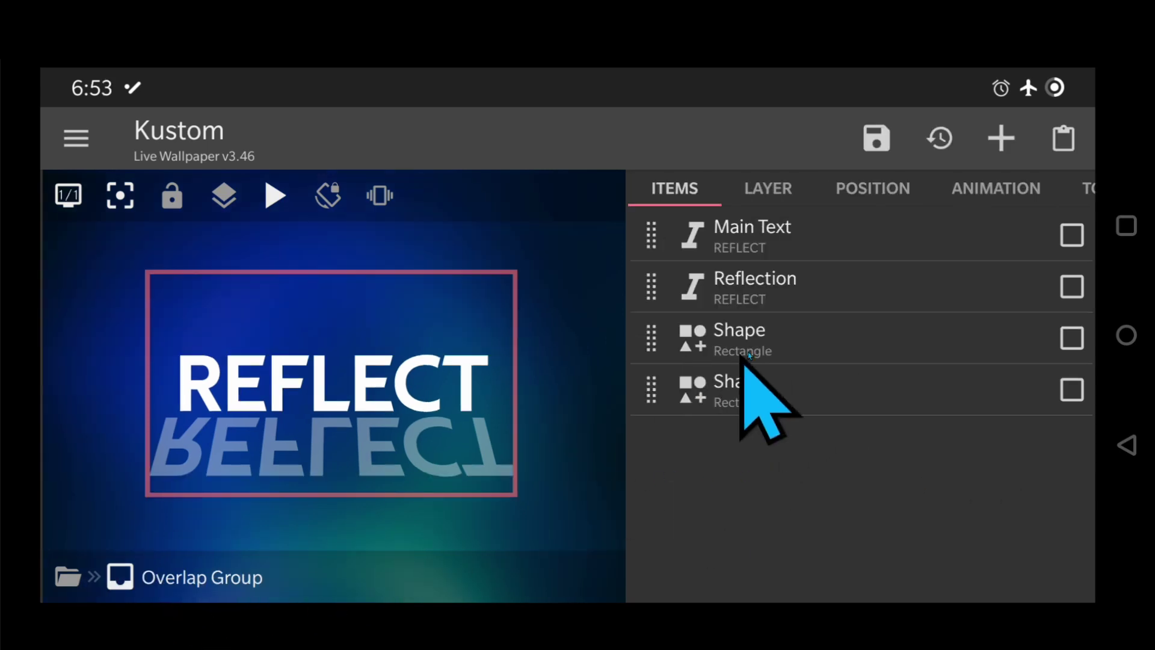
# Step: Set the paint filter of both rectangle Shapes to Clear
pyautogui.click(770, 337)
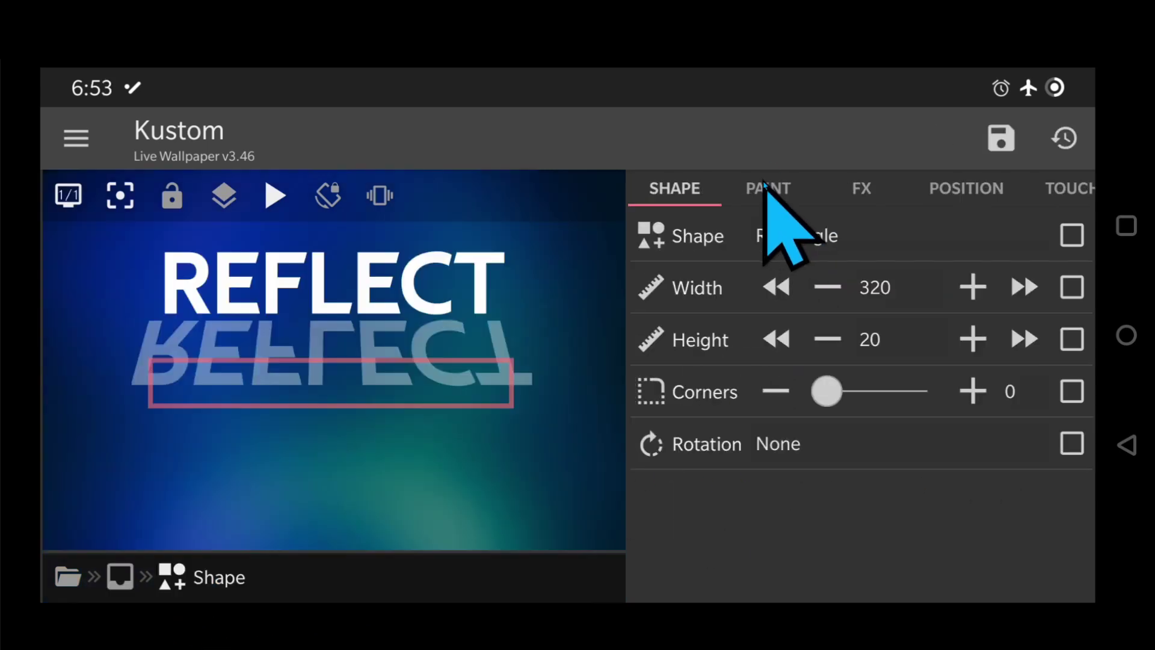
pyautogui.click(764, 187)
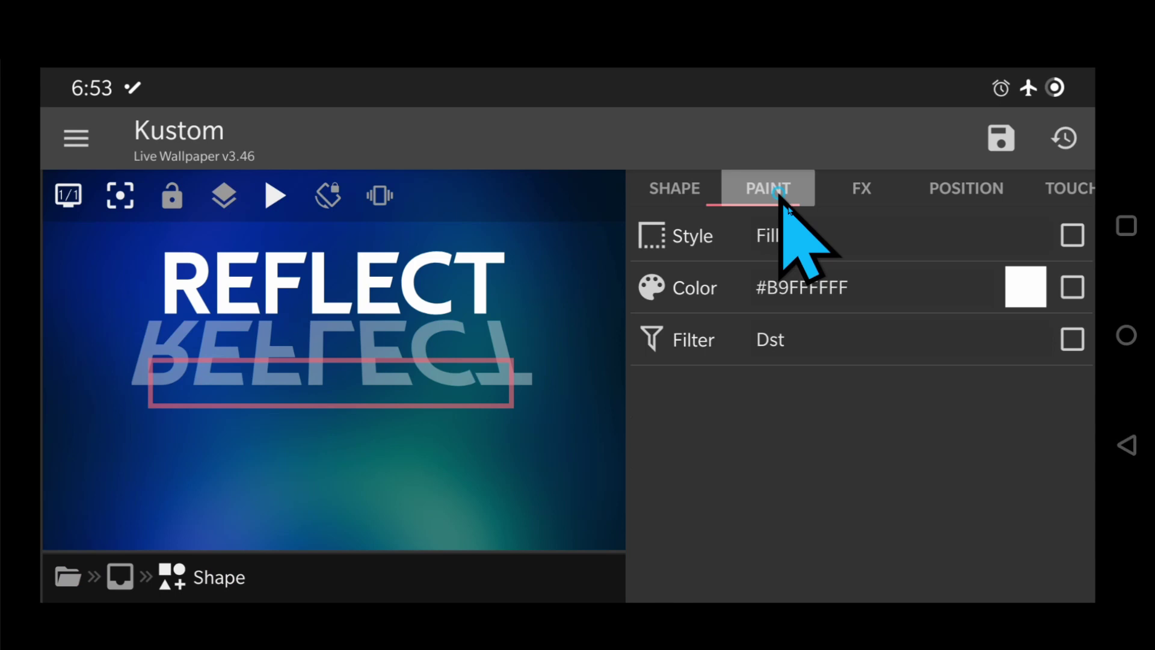
pyautogui.click(822, 339)
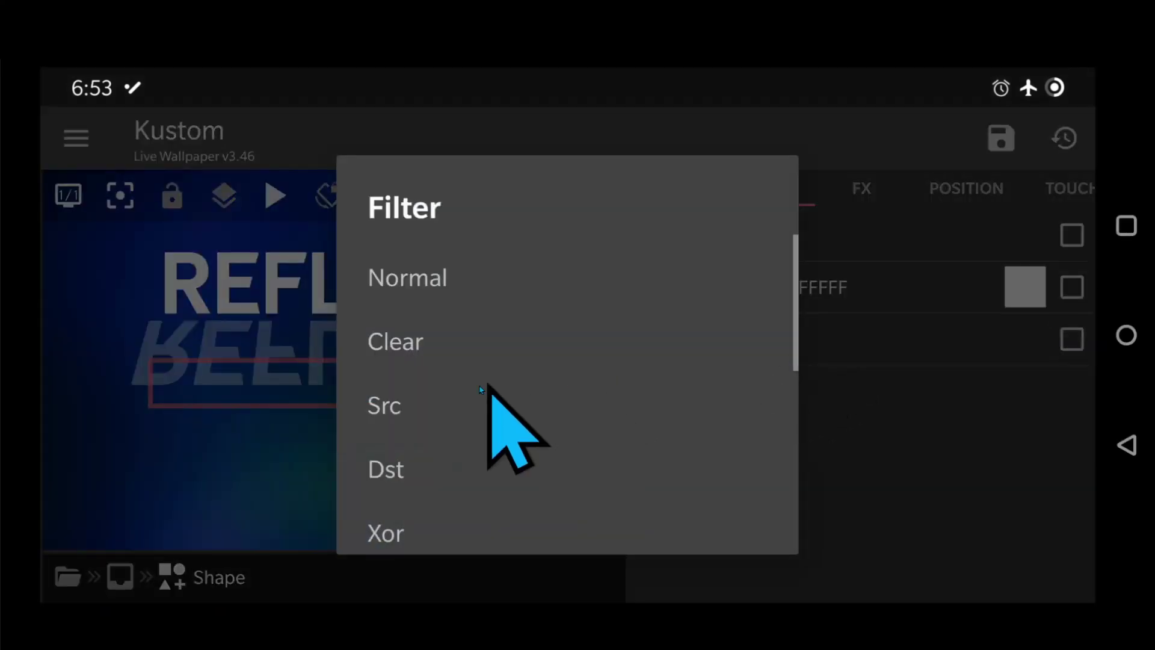
pyautogui.click(443, 352)
pyautogui.rightClick(1017, 455)
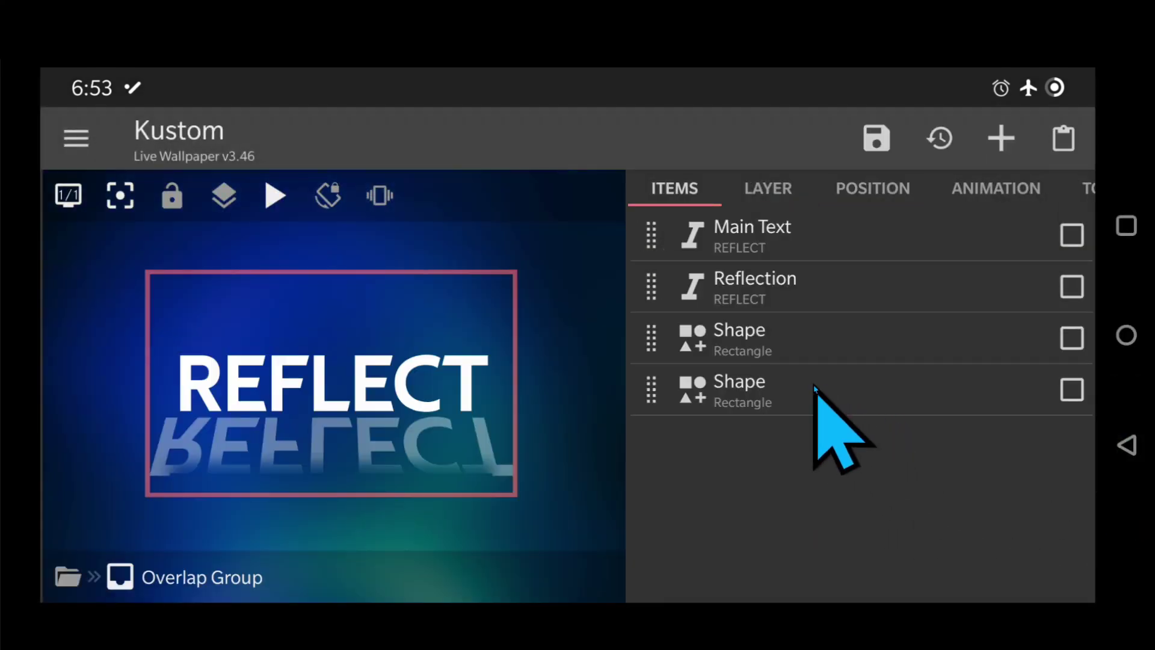
pyautogui.click(815, 384)
pyautogui.click(764, 189)
pyautogui.click(825, 342)
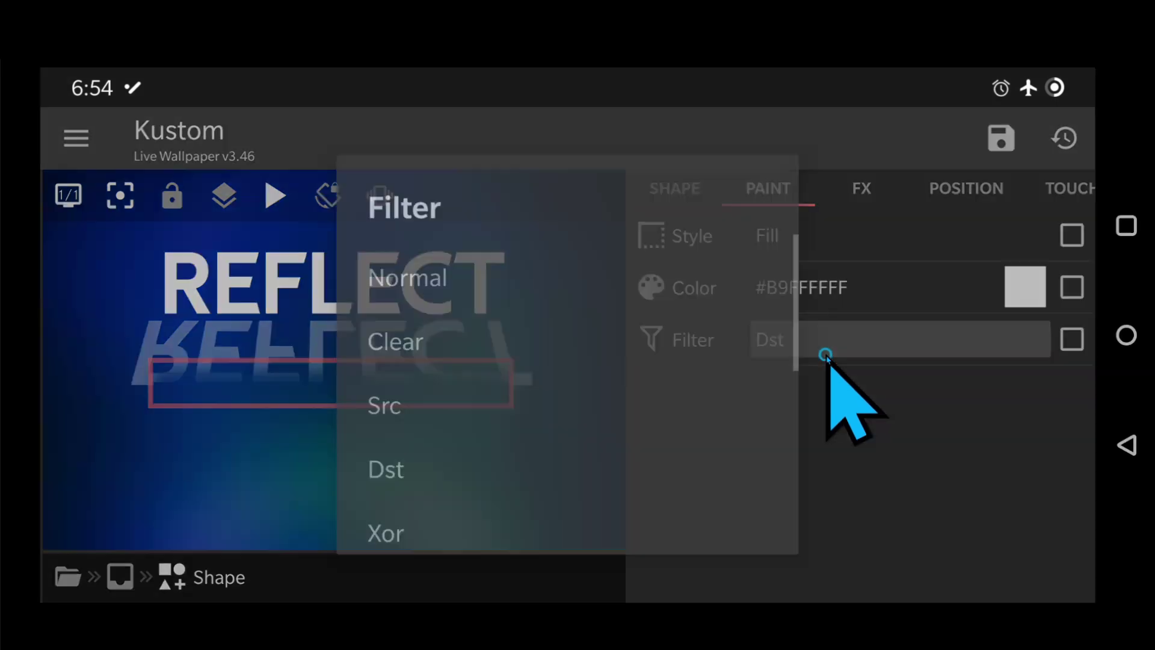
pyautogui.click(624, 346)
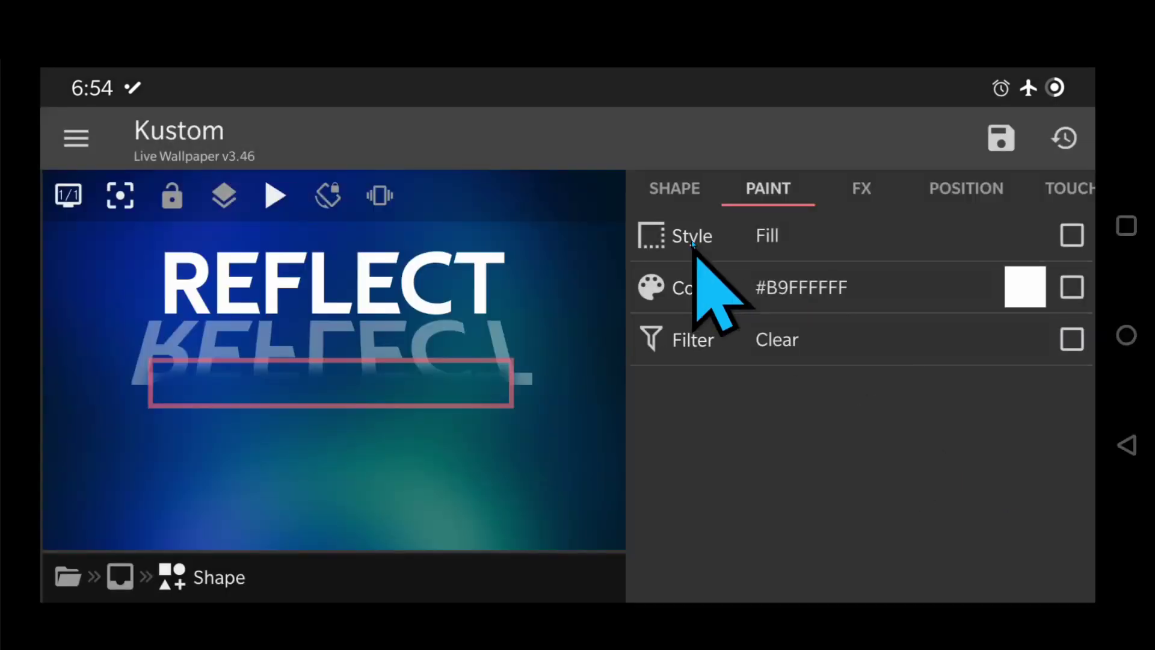
# Step: Resize both rectangles to width 380 and height 40
pyautogui.click(676, 189)
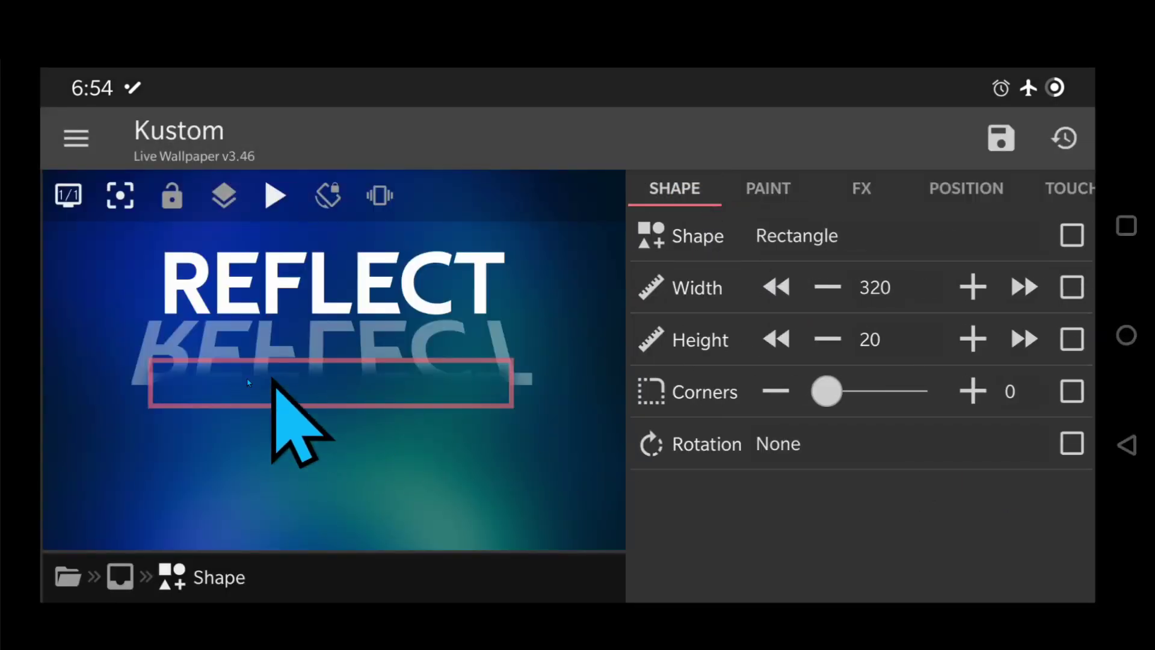
pyautogui.click(1016, 294)
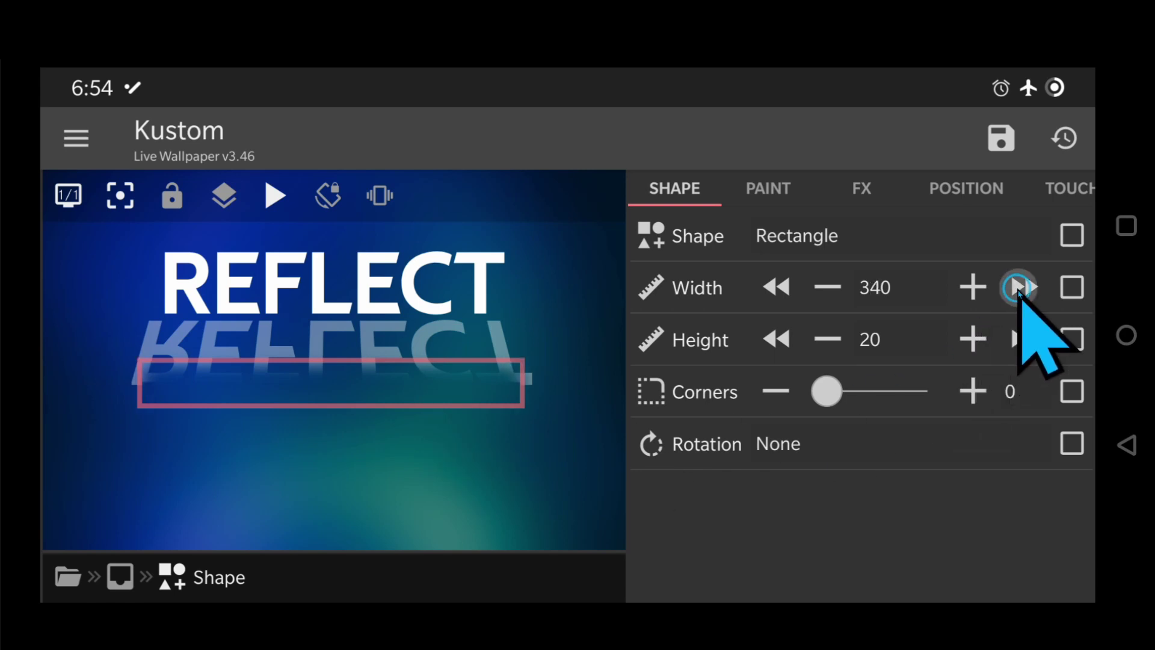
pyautogui.click(1016, 294)
pyautogui.click(1017, 293)
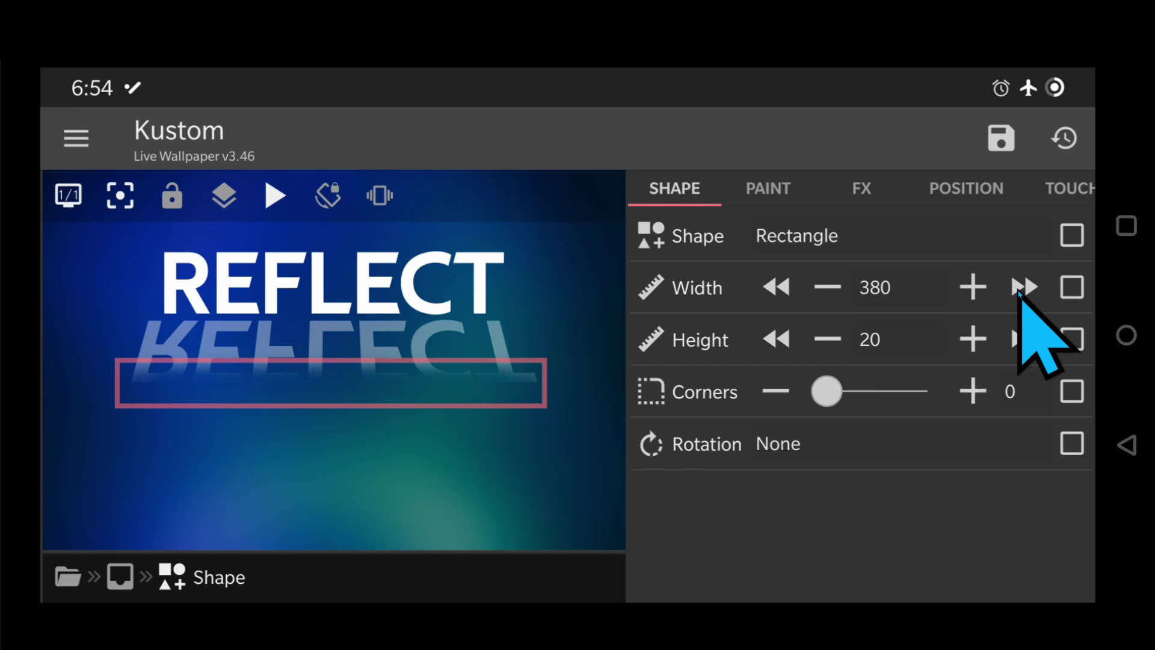
pyautogui.click(1023, 340)
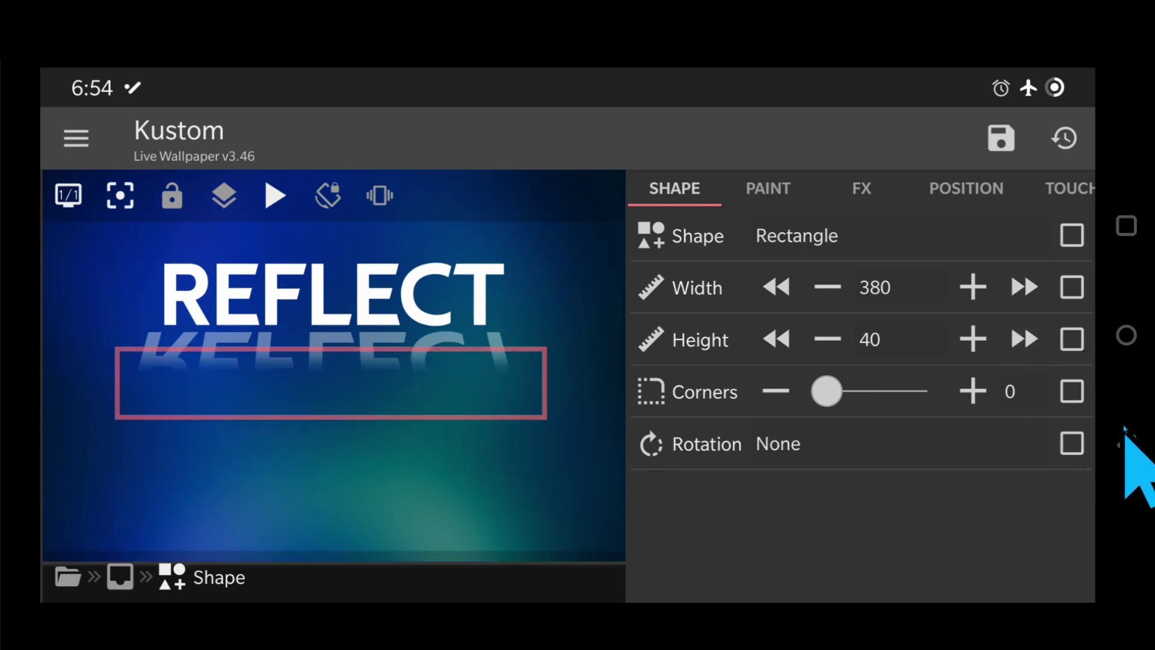
pyautogui.click(1125, 447)
pyautogui.click(847, 335)
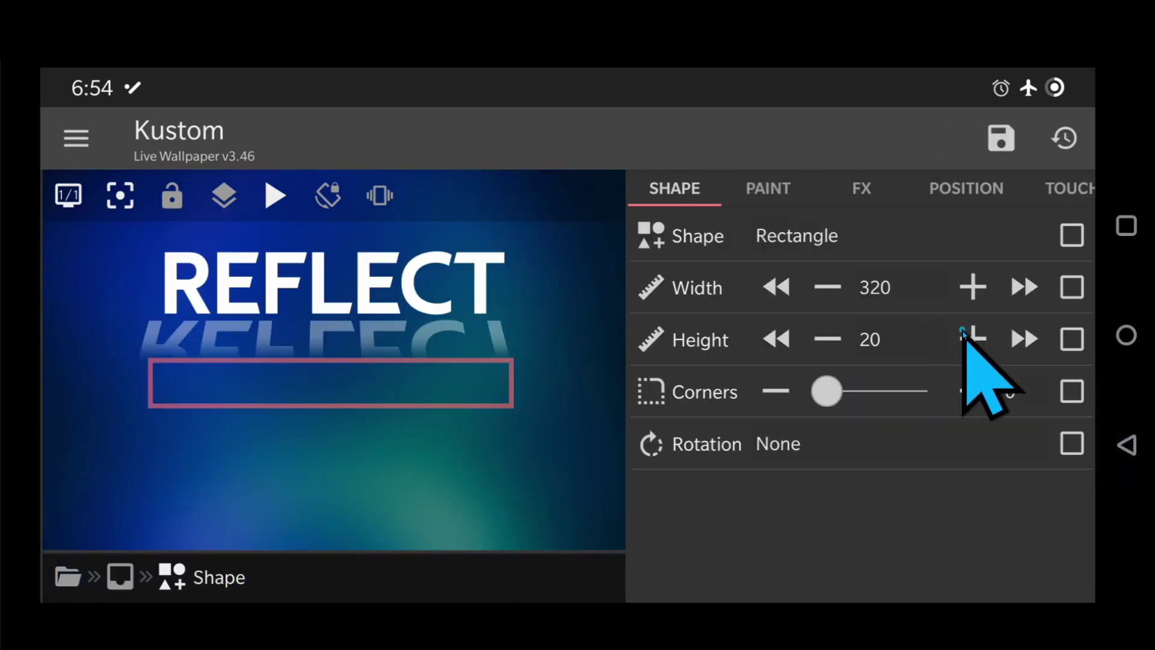
pyautogui.click(1023, 289)
pyautogui.click(1024, 289)
pyautogui.click(1023, 289)
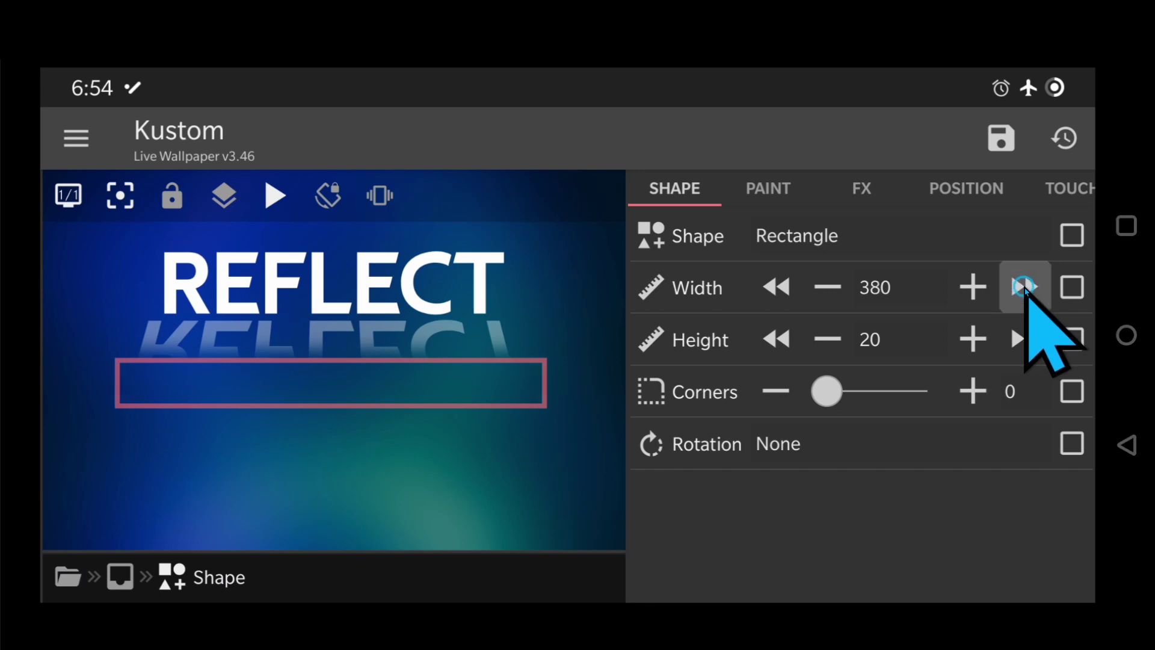
pyautogui.click(1023, 339)
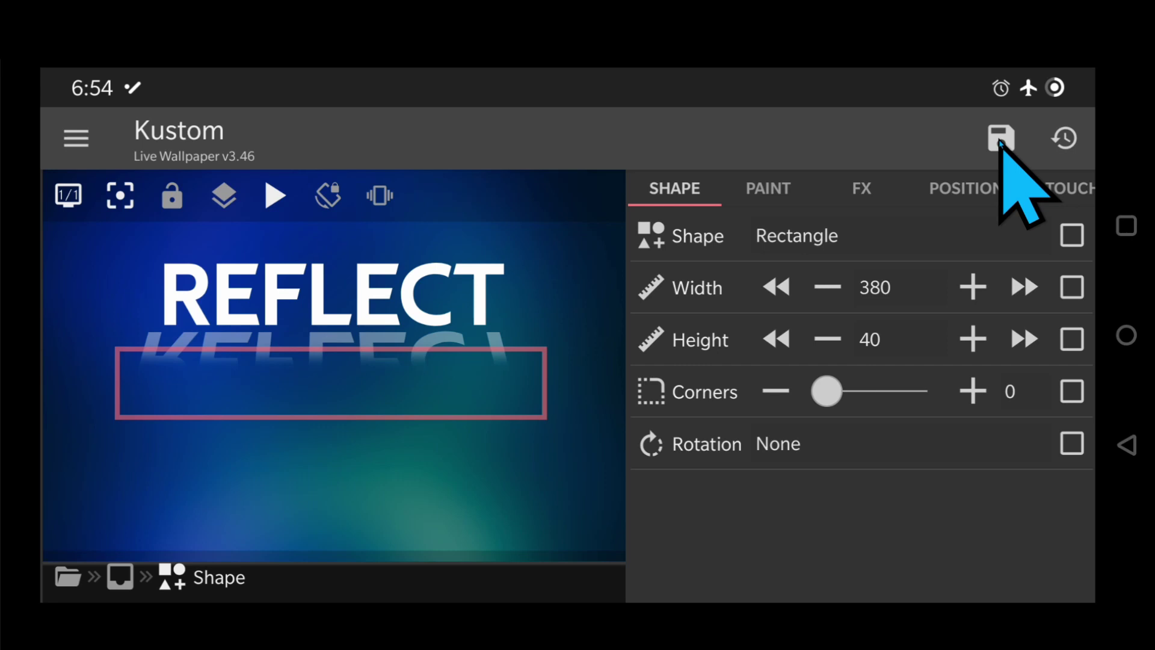
# Step: Save the REFLECT wallpaper preset with the floppy-disk icon
pyautogui.click(1000, 143)
# Step: Return to the Android home screen to view the finished REFLECT wallpaper
pyautogui.click(1126, 336)
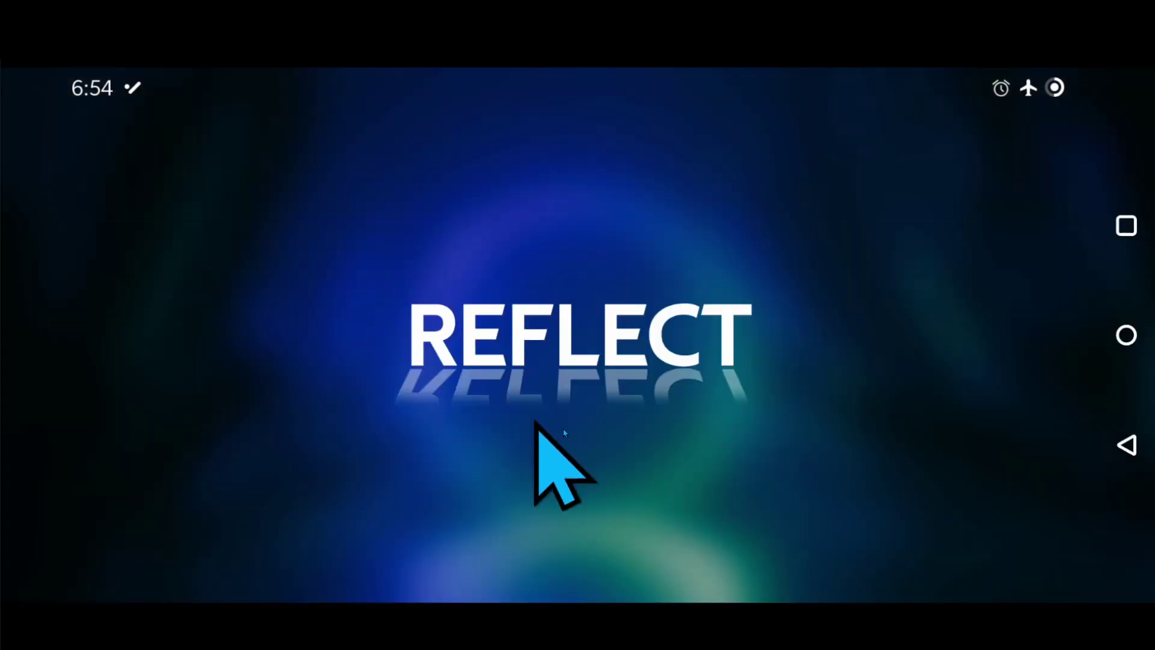